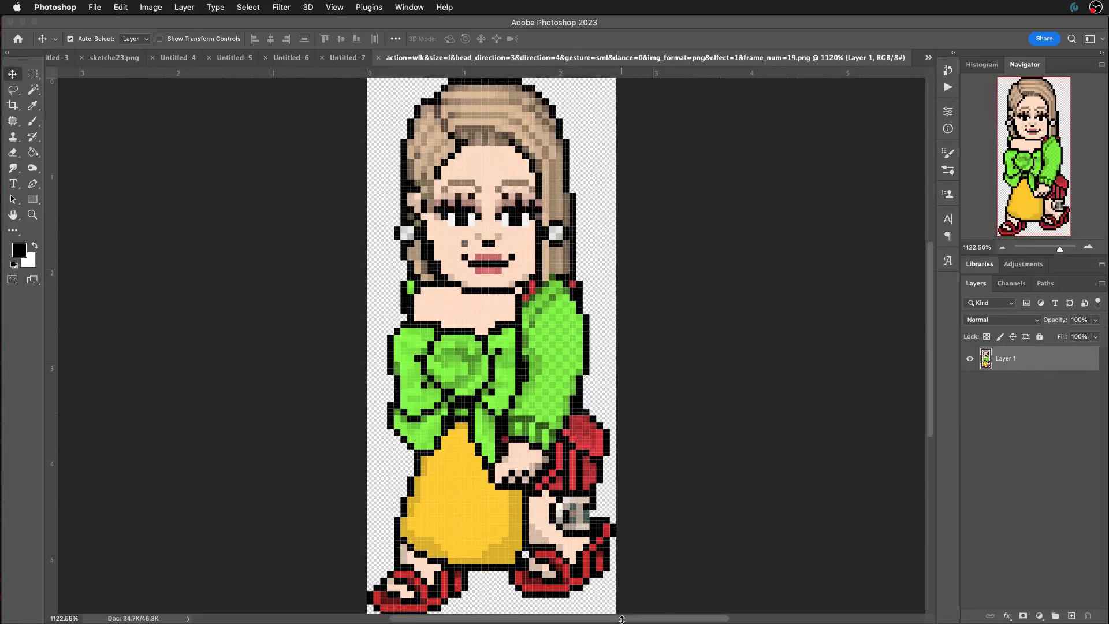
{"action": "left_click_drag", "start_coordinate": [621, 619], "coordinate": [621, 620]}
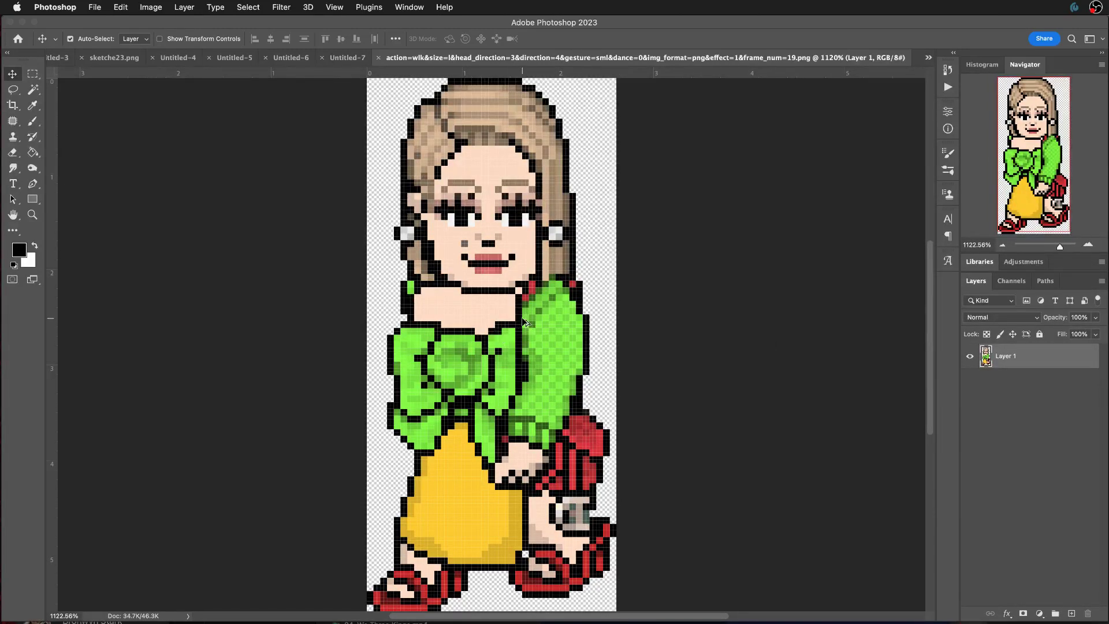
{"action": "scroll", "coordinate": [524, 322], "scroll_direction": "down", "scroll_amount": 3}
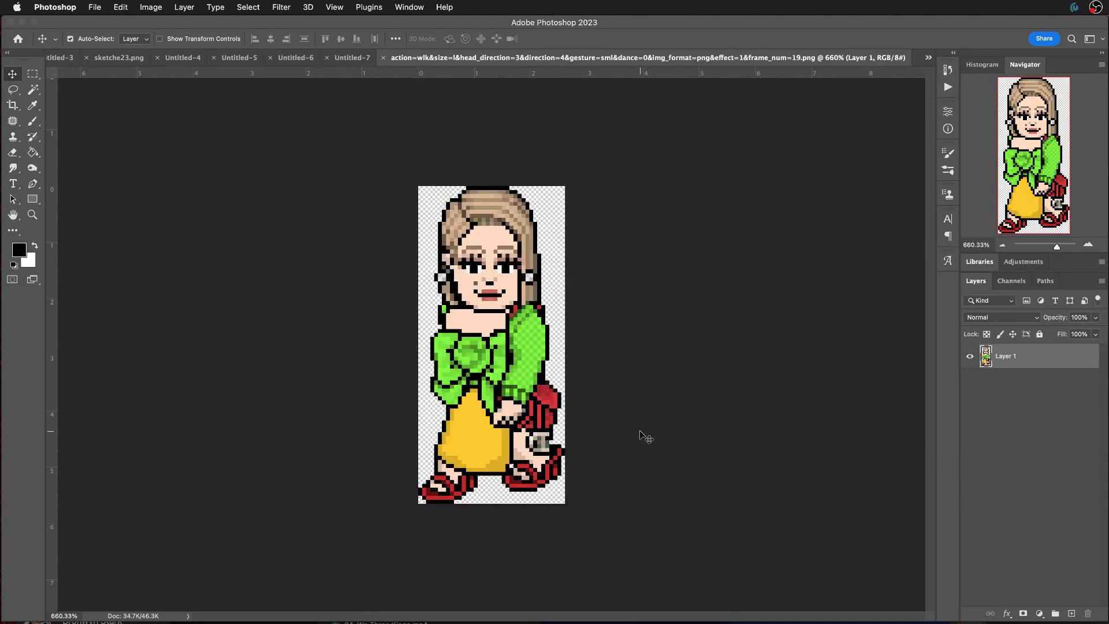
{"action": "left_click", "coordinate": [617, 428]}
{"action": "key", "text": "w"}
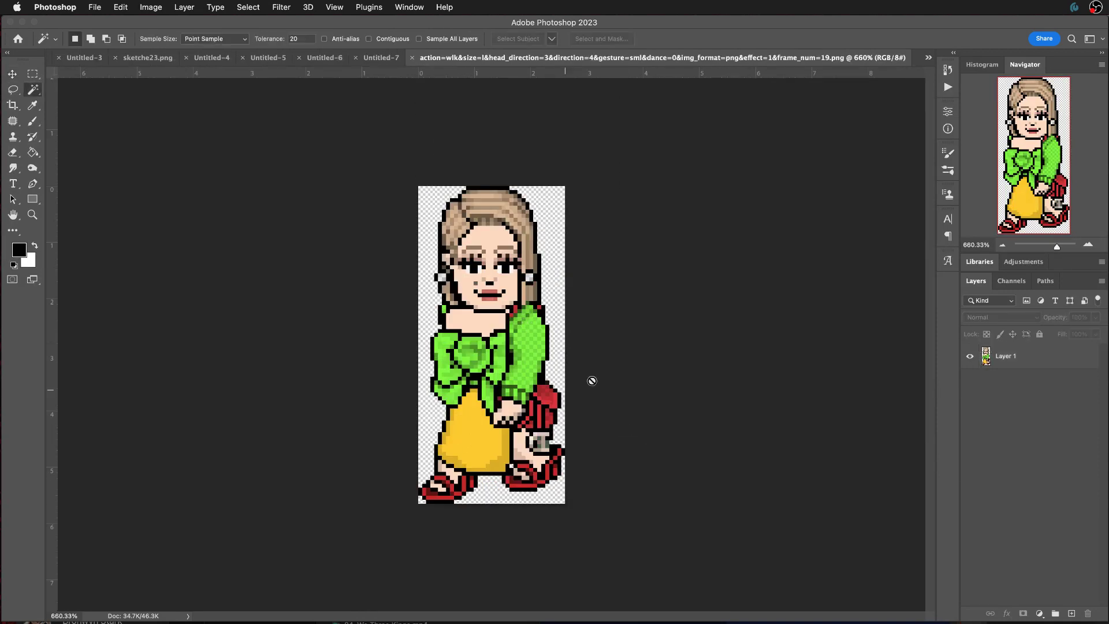
{"action": "left_click", "coordinate": [987, 359]}
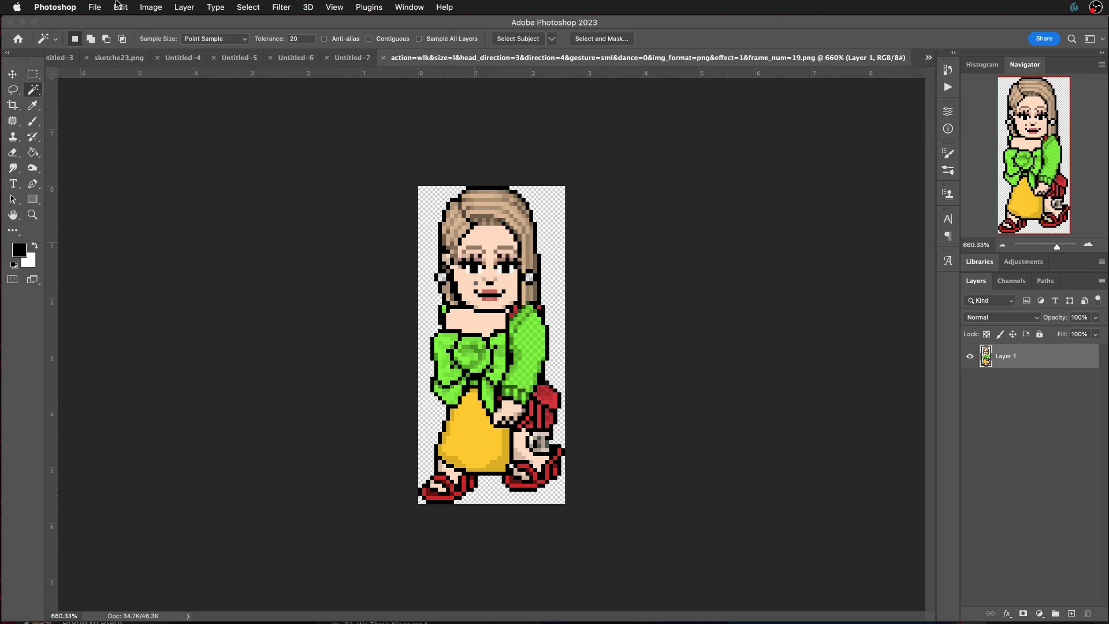
{"action": "left_click", "coordinate": [95, 6]}
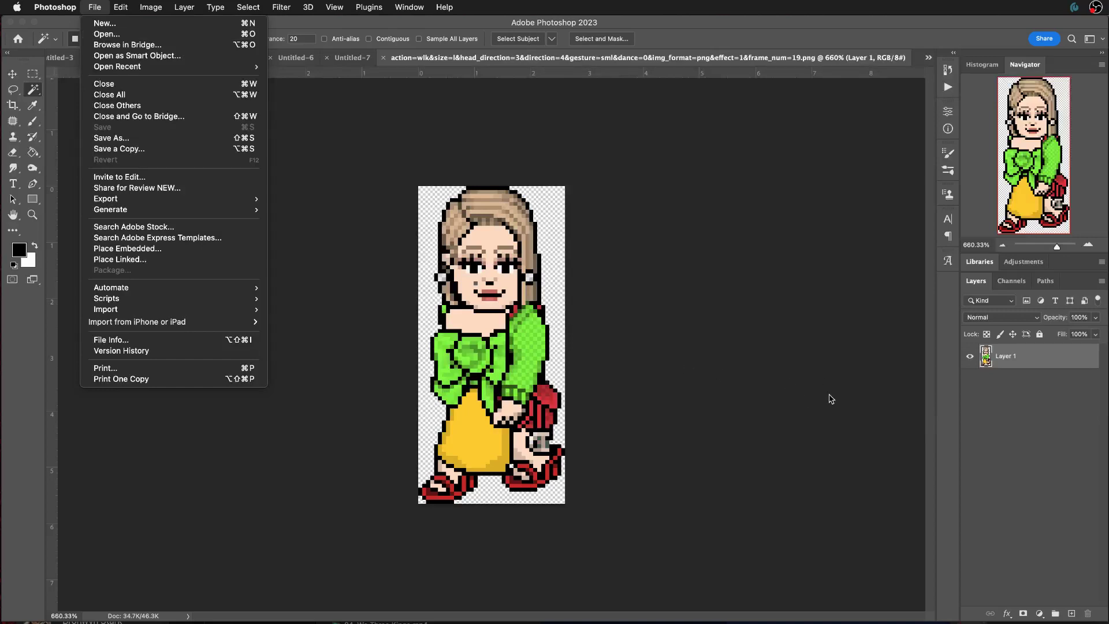
{"action": "left_click", "coordinate": [1041, 427]}
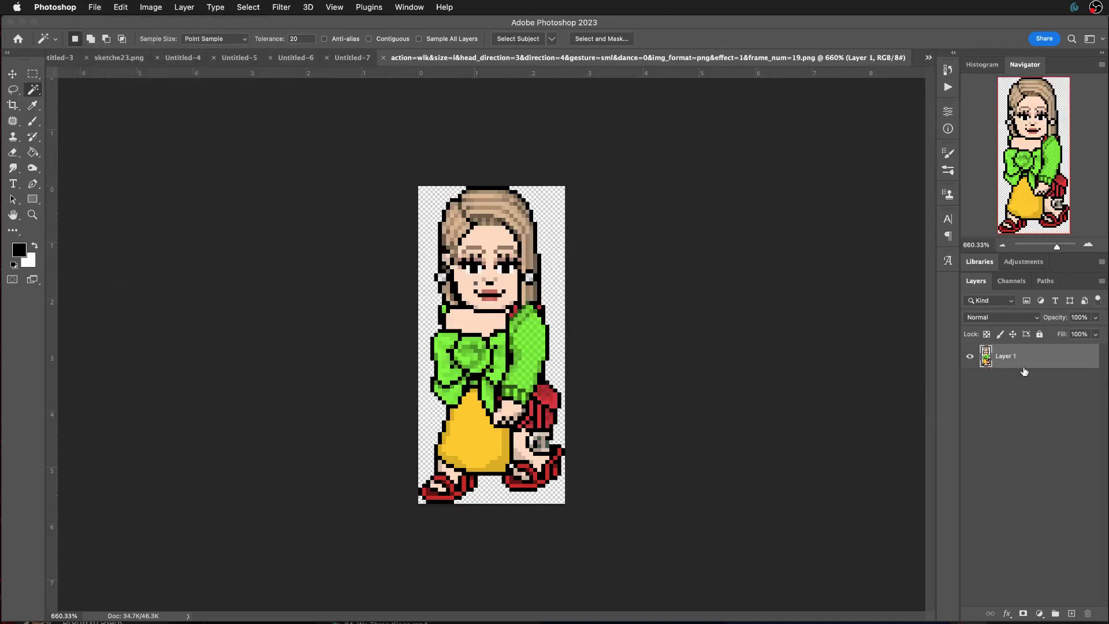
Step: Switch to Untitled-7 and place the avatar PNG for frame 19 into it from the Finder folder EXAMPLE OUTFITS at 100% scale
{"action": "left_click", "coordinate": [332, 60]}
{"action": "key", "text": "super+Tab"}
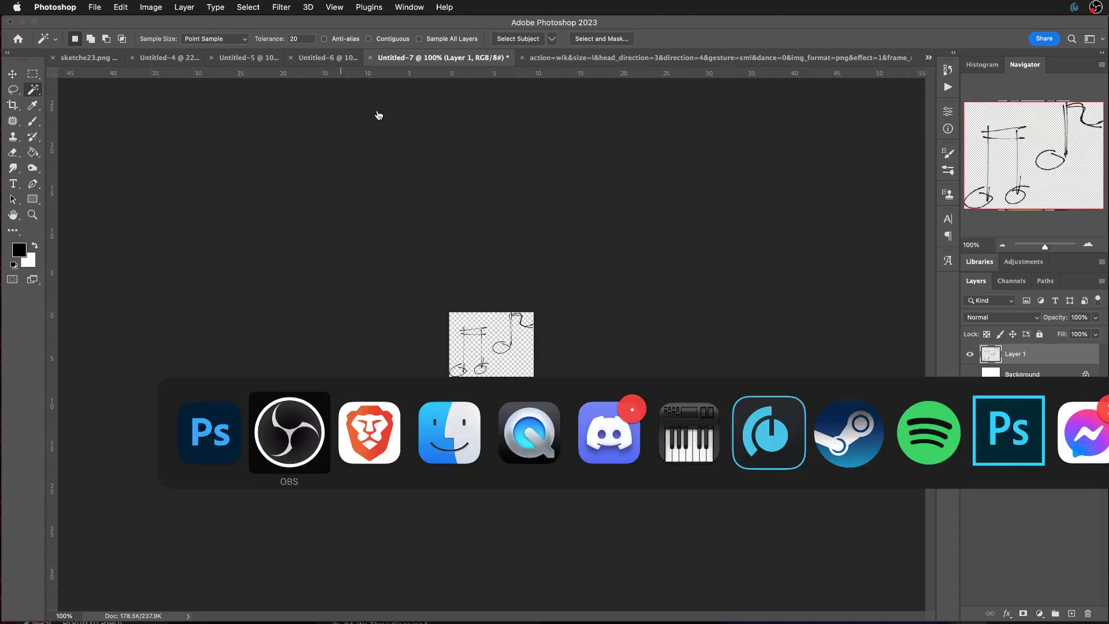
{"action": "left_click", "coordinate": [367, 451]}
{"action": "left_click", "coordinate": [370, 452]}
{"action": "key", "text": "super+Tab"}
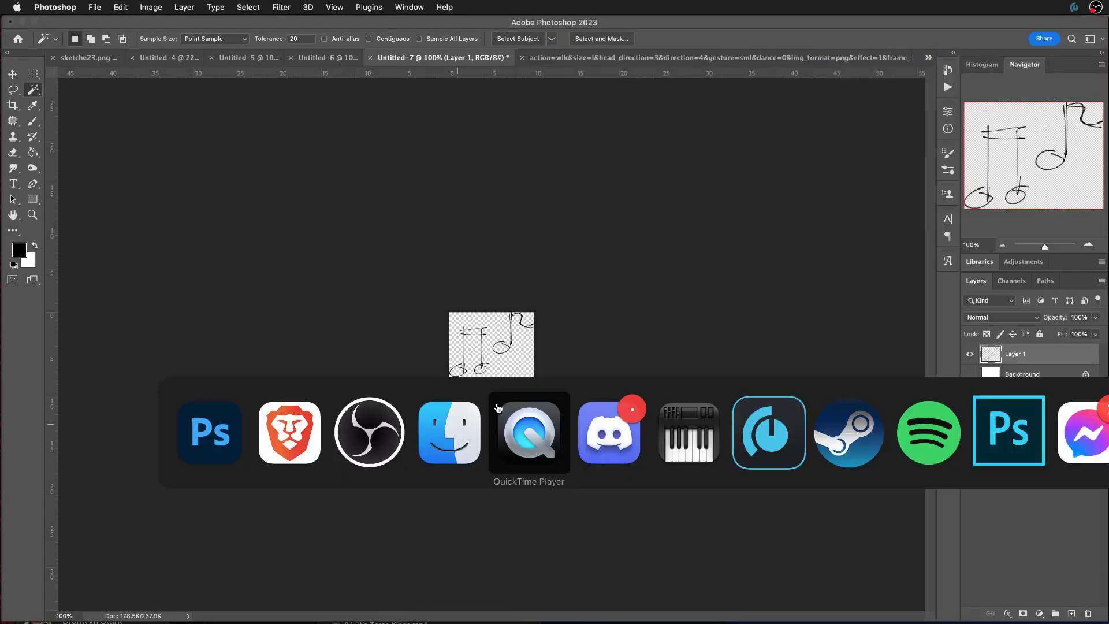
{"action": "left_click", "coordinate": [453, 434]}
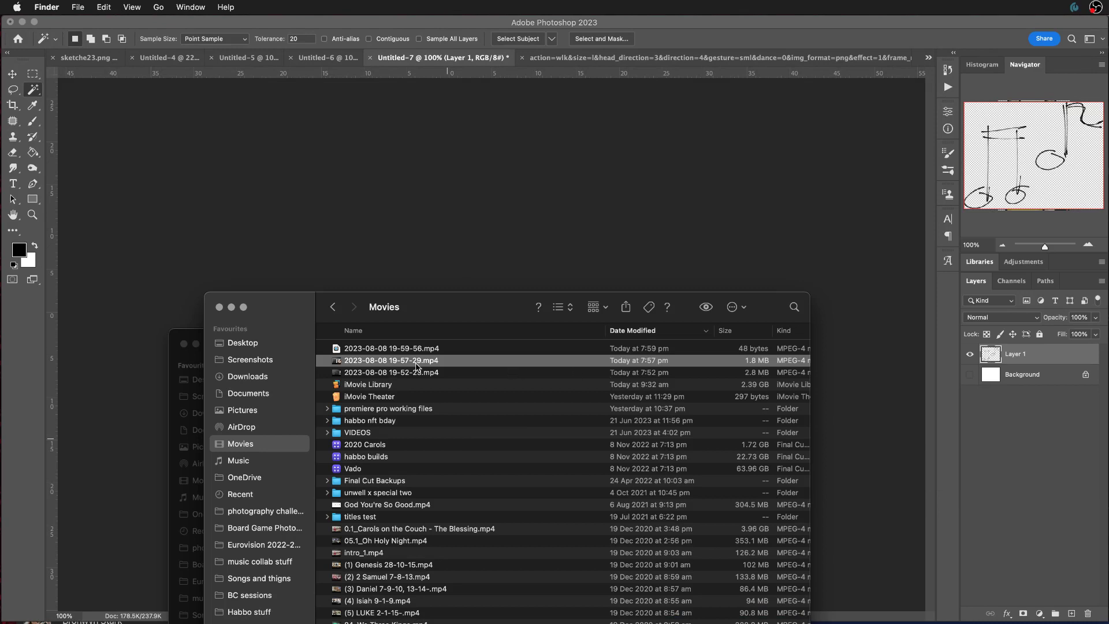
{"action": "left_click", "coordinate": [333, 309]}
{"action": "left_click_drag", "start_coordinate": [353, 357], "coordinate": [488, 169]}
{"action": "key", "text": "Return"}
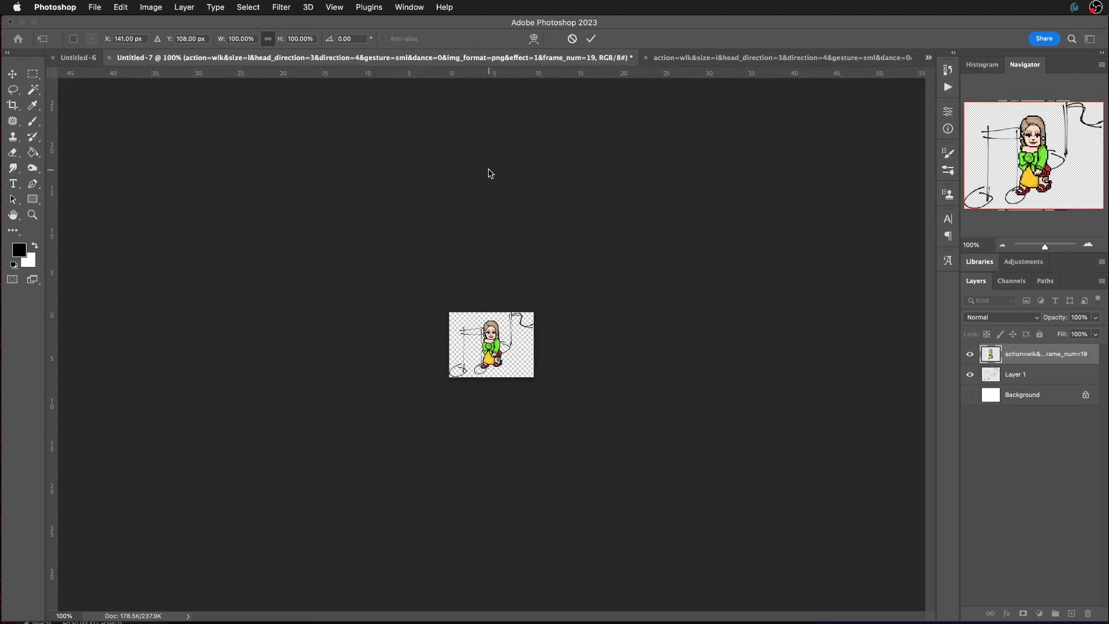
Step: Hide the placed avatar layer in Untitled-7 and return to the original avatar PNG document
{"action": "key", "text": "w"}
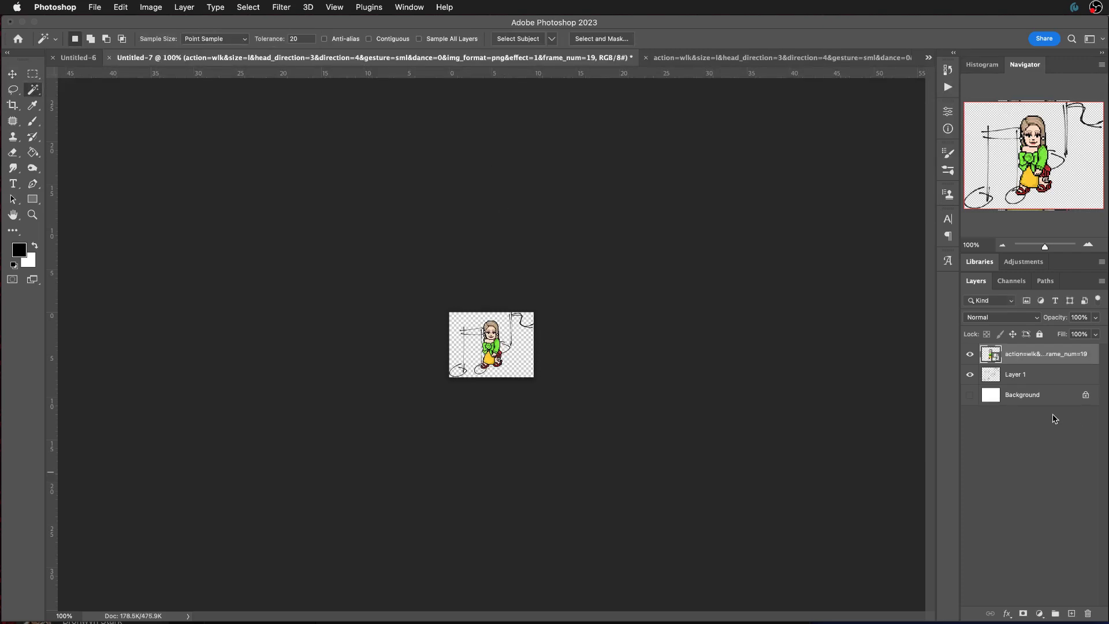
{"action": "left_click", "coordinate": [970, 355]}
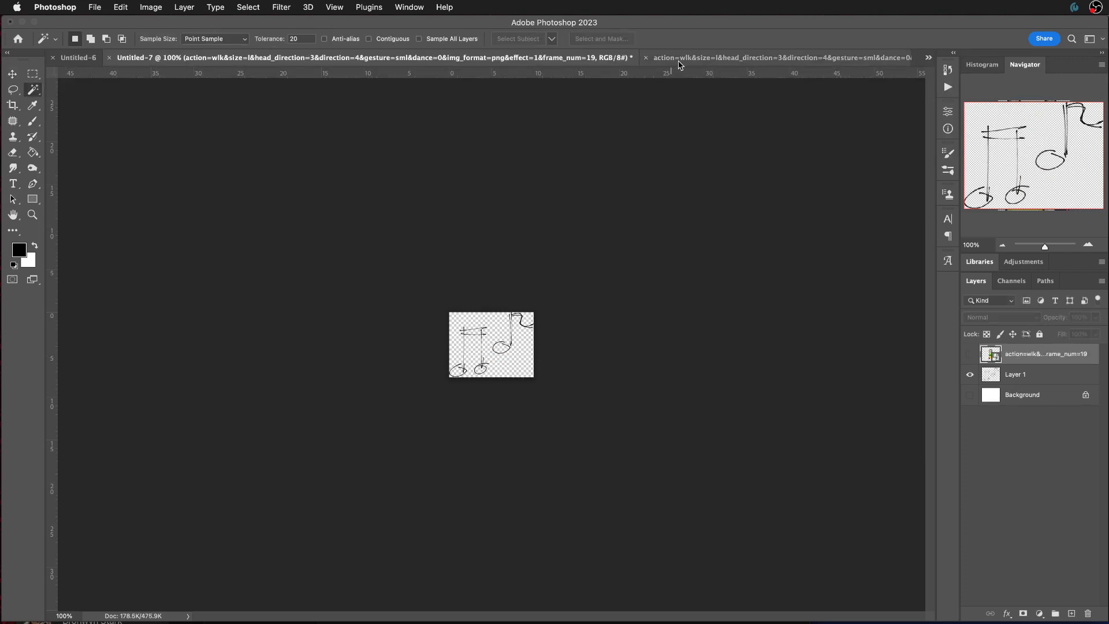
{"action": "left_click", "coordinate": [762, 63]}
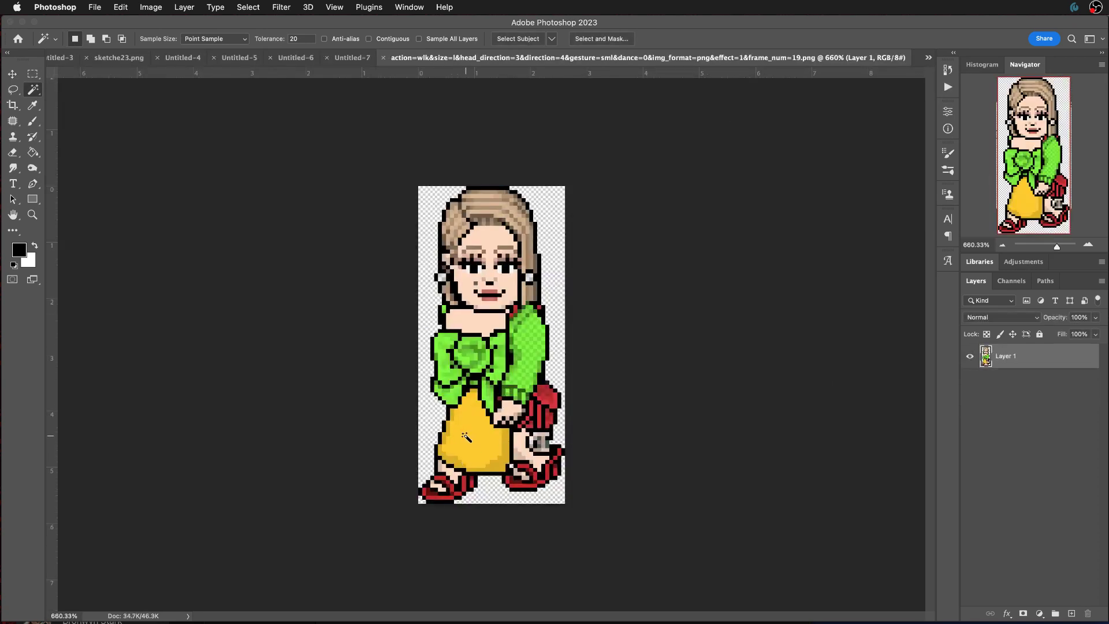
Step: Select all yellow shades of the skirt with the Magic Wand at tolerance 20, with Contiguous off
{"action": "left_click", "coordinate": [494, 466], "text": "shift"}
{"action": "left_click", "coordinate": [345, 319]}
{"action": "left_click", "coordinate": [501, 458], "text": "shift"}
{"action": "left_click", "coordinate": [369, 39]}
{"action": "left_click", "coordinate": [455, 464]}
{"action": "left_click", "coordinate": [368, 39]}
{"action": "left_click", "coordinate": [473, 434], "text": "shift"}
{"action": "key", "text": "shift"}
Step: Cut the selected yellow skirt out of the avatar onto its own layer with Layer Via Cut
{"action": "key", "text": "m"}
{"action": "left_click", "coordinate": [12, 76]}
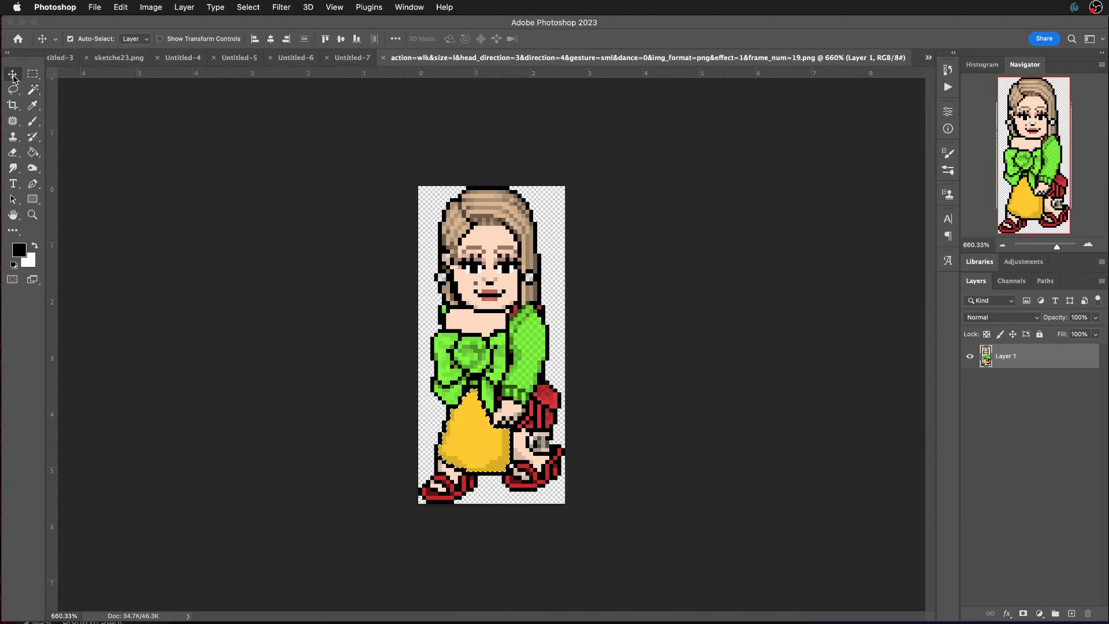
{"action": "key", "text": "m"}
{"action": "left_click", "coordinate": [9, 71]}
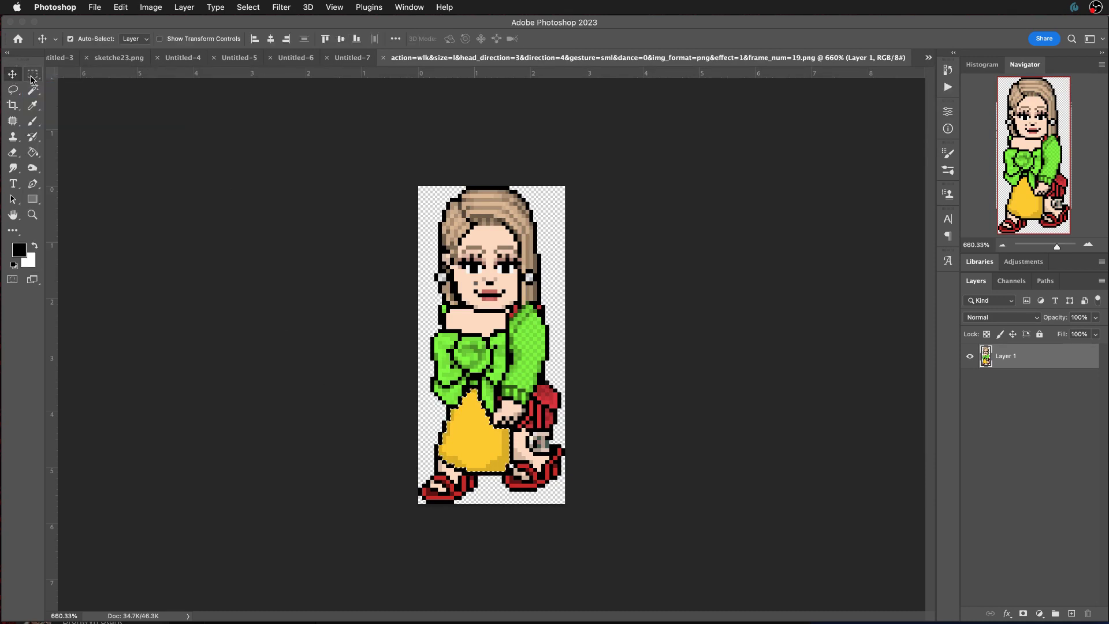
{"action": "left_click", "coordinate": [33, 76]}
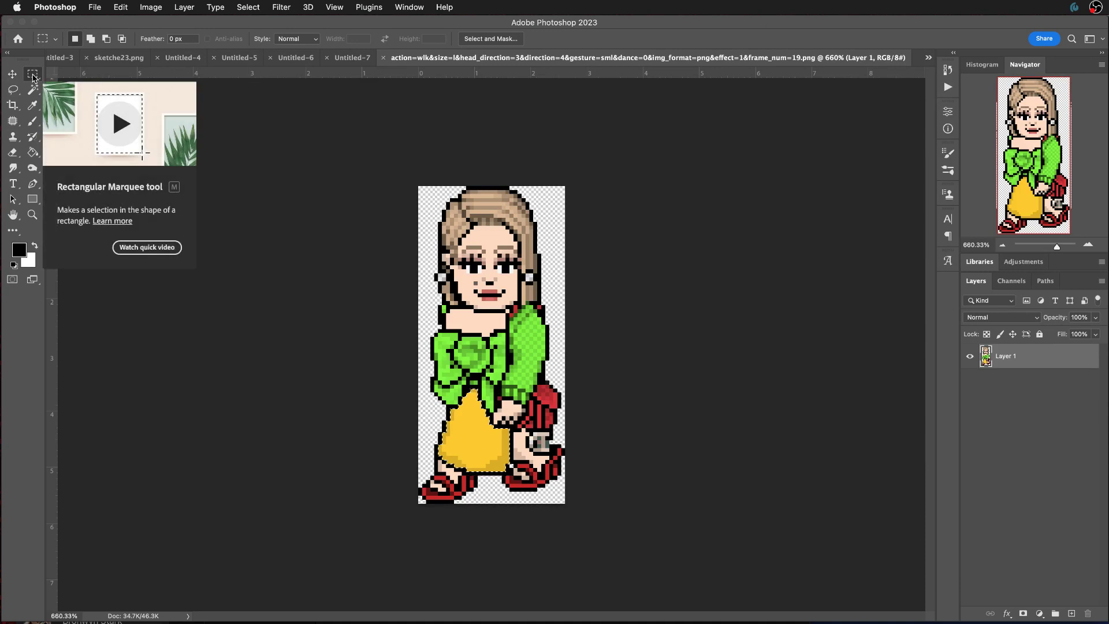
{"action": "right_click", "coordinate": [471, 443]}
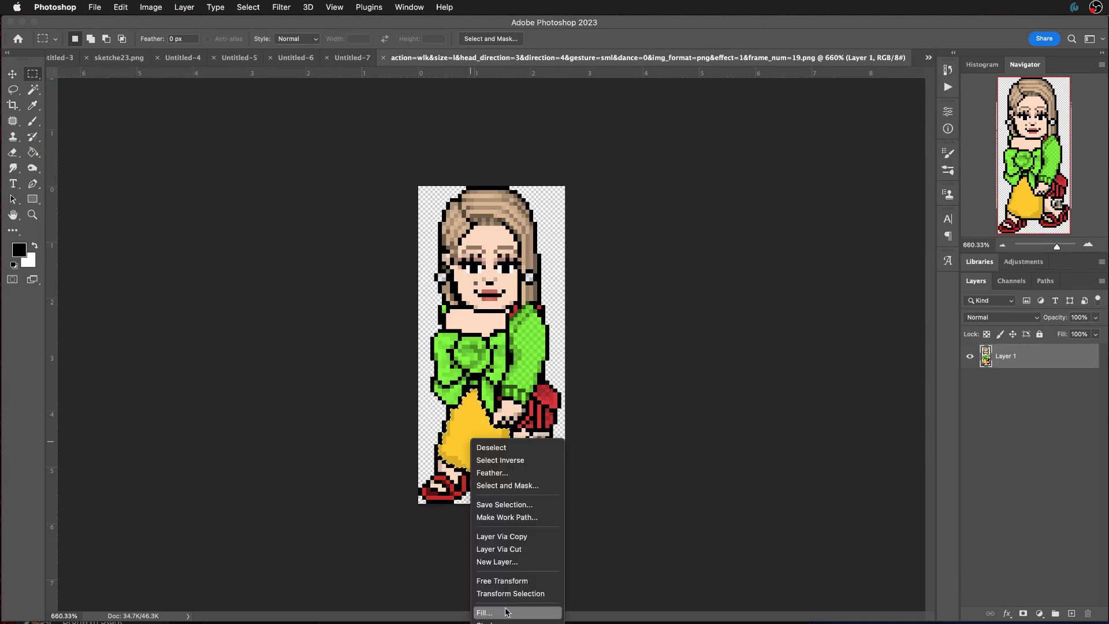
{"action": "left_click", "coordinate": [501, 549]}
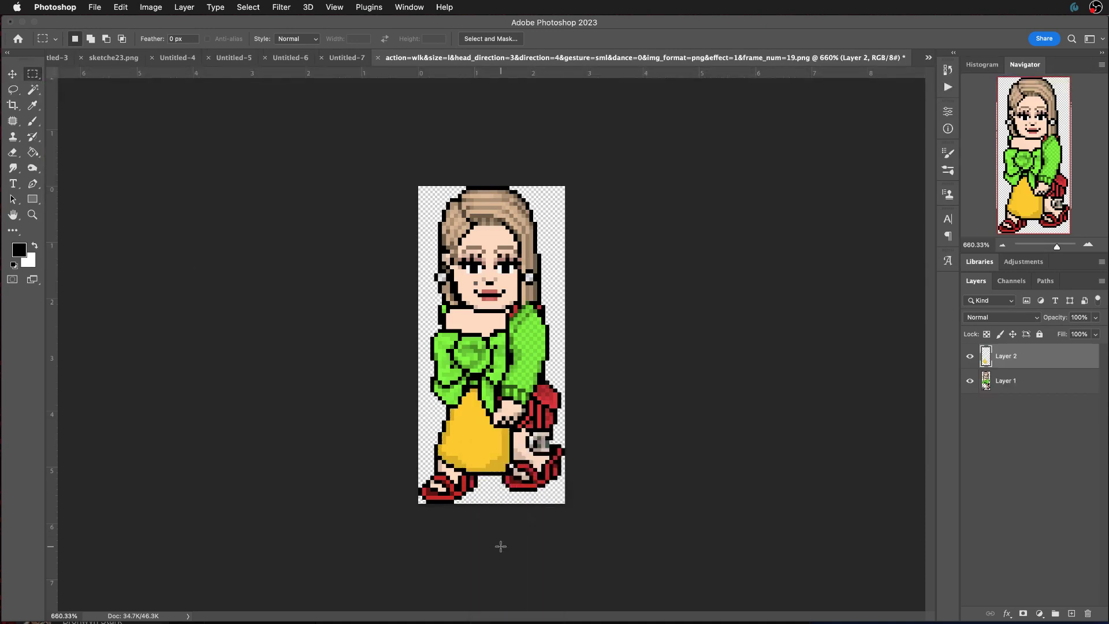
Step: Select all light and dark green shades of the bow and sleeve on Layer 1 with the Magic Wand
{"action": "left_click", "coordinate": [1001, 381]}
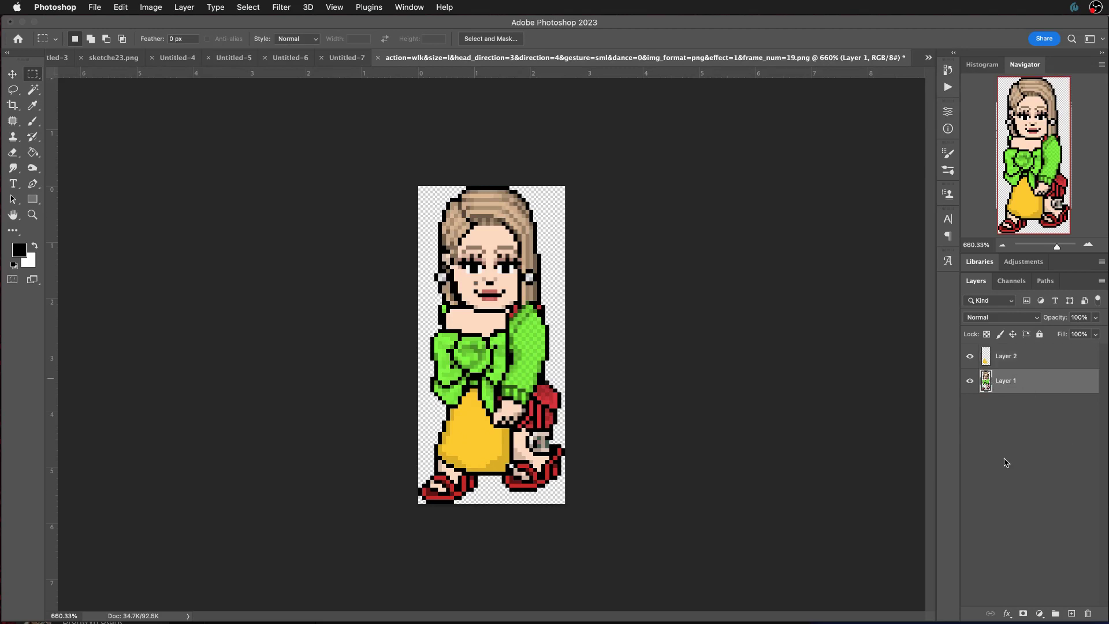
{"action": "key", "text": "w"}
{"action": "left_click", "coordinate": [522, 376]}
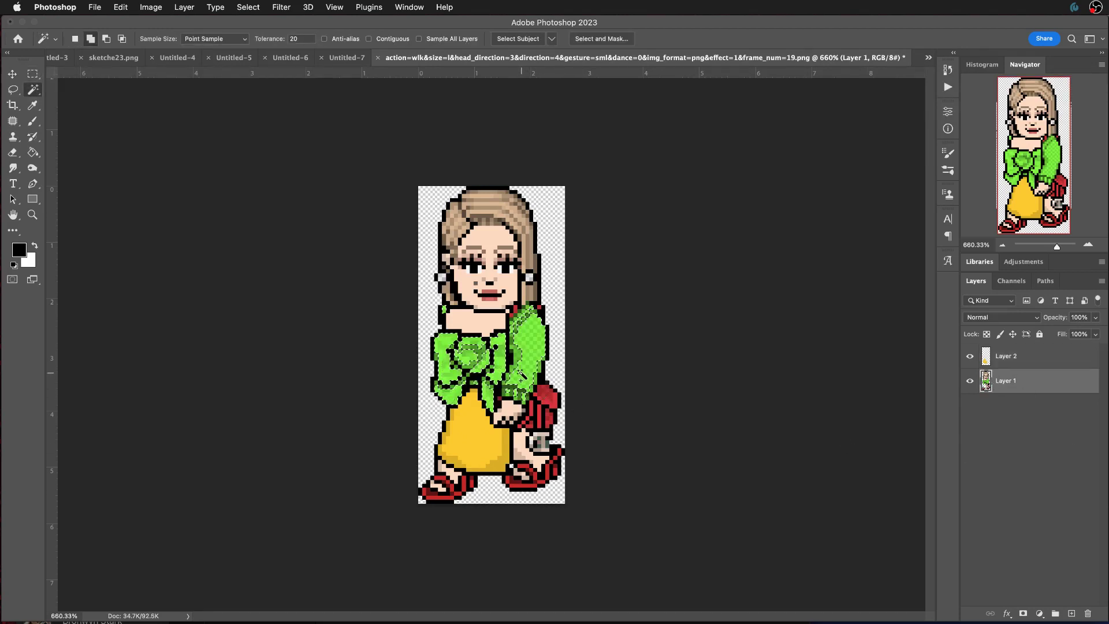
{"action": "left_click", "coordinate": [520, 358], "text": "shift"}
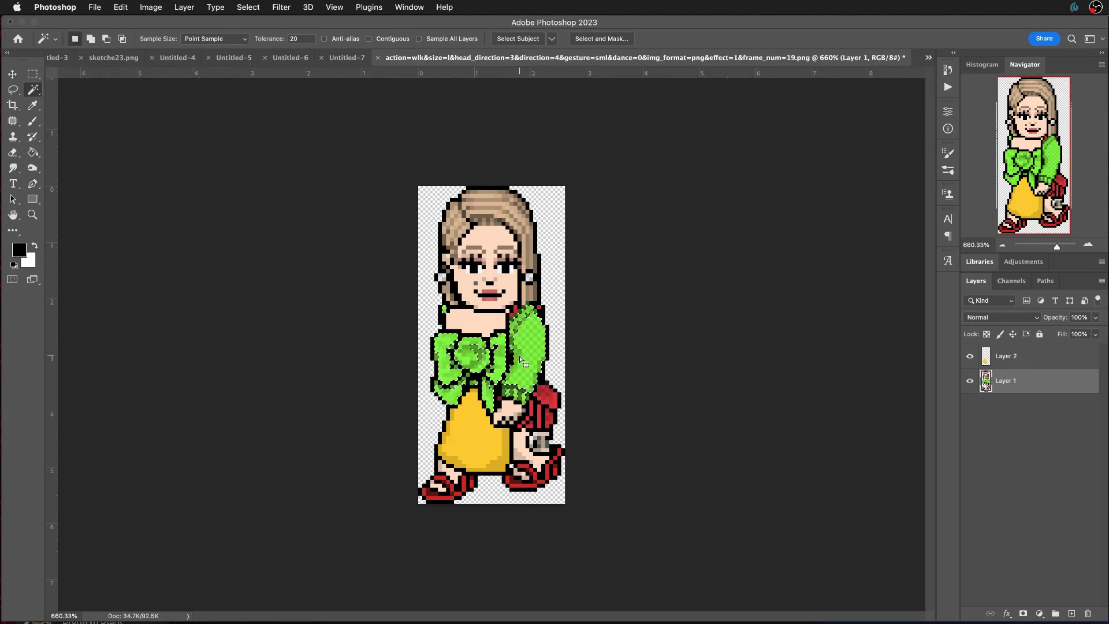
{"action": "left_click", "coordinate": [484, 355], "text": "shift"}
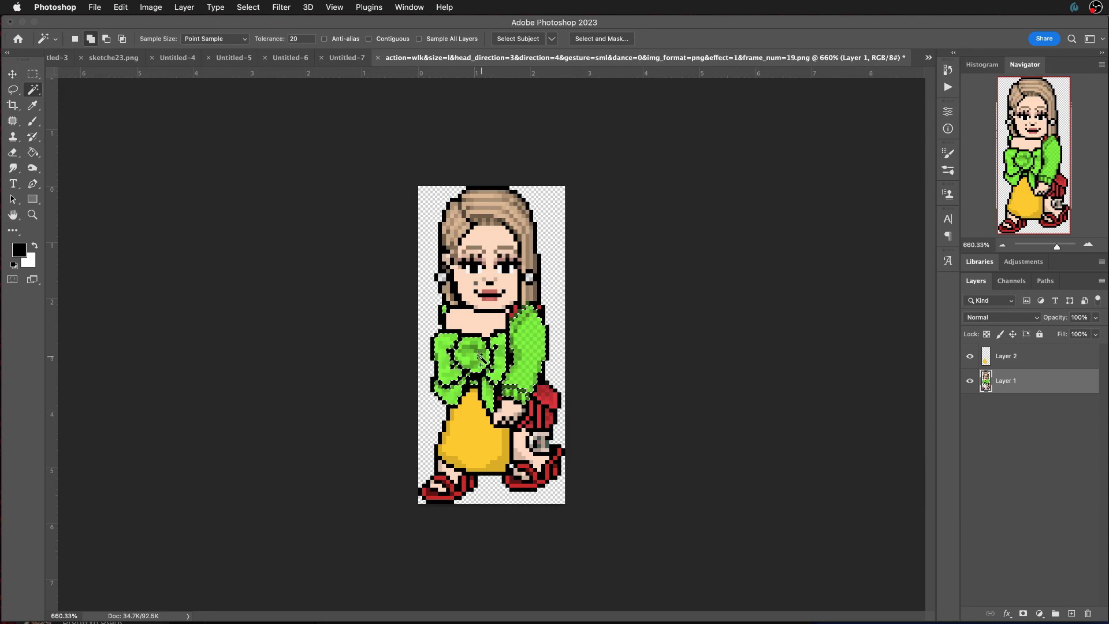
{"action": "left_click", "coordinate": [517, 394], "text": "shift"}
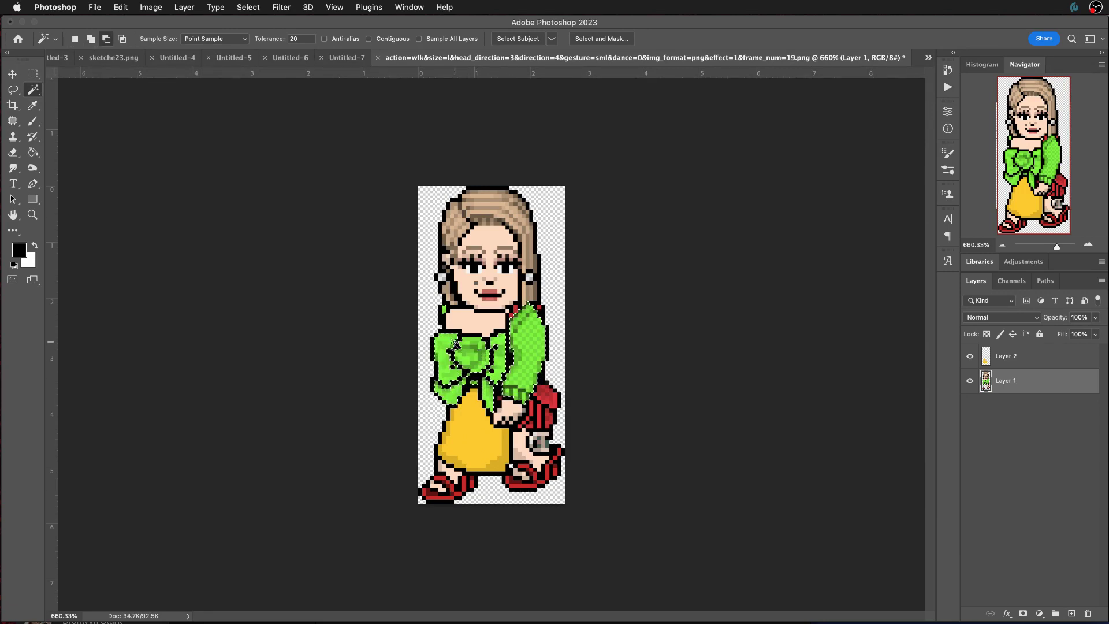
{"action": "scroll", "coordinate": [485, 347], "scroll_direction": "up", "scroll_amount": 10}
{"action": "scroll", "coordinate": [598, 448], "scroll_direction": "down", "scroll_amount": 8}
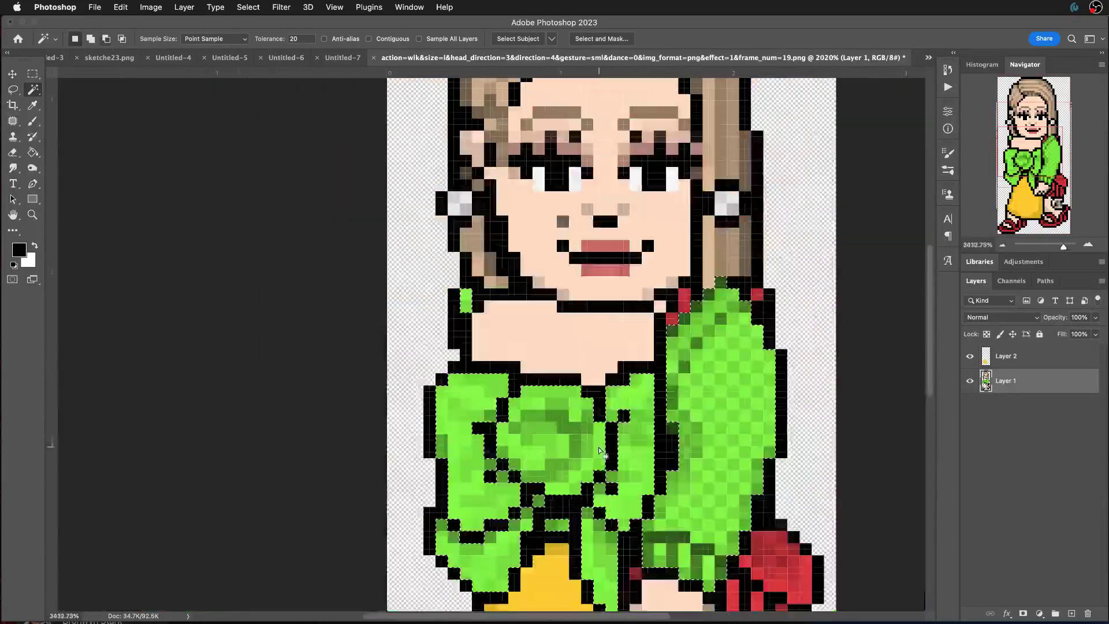
{"action": "scroll", "coordinate": [598, 445], "scroll_direction": "down", "scroll_amount": 6}
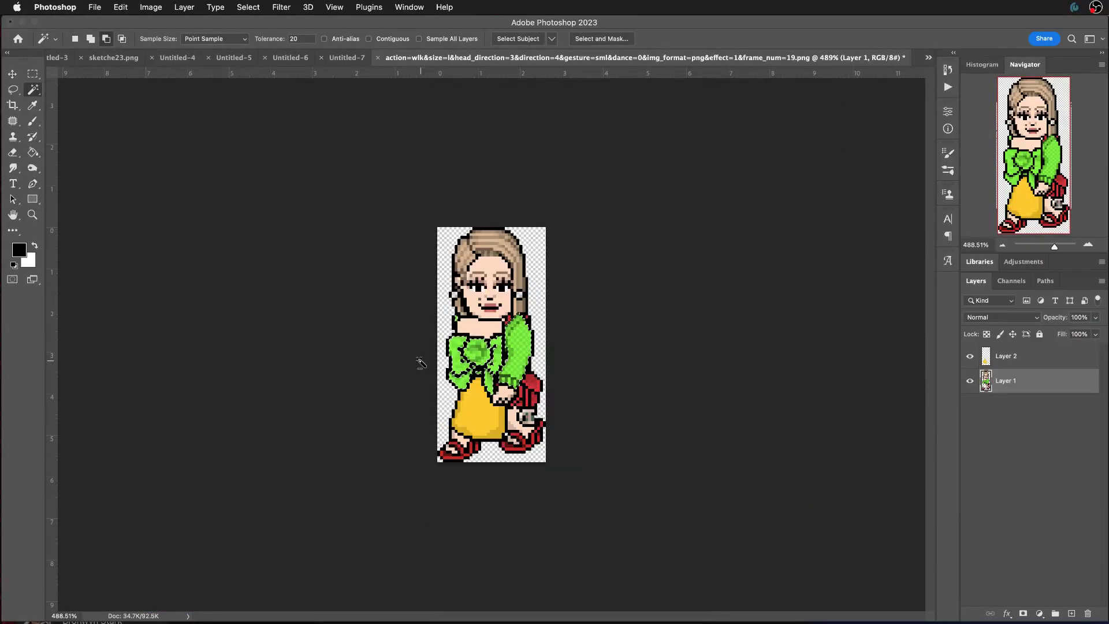
{"action": "scroll", "coordinate": [421, 363], "scroll_direction": "up", "scroll_amount": 5}
{"action": "scroll", "coordinate": [425, 363], "scroll_direction": "down", "scroll_amount": 3}
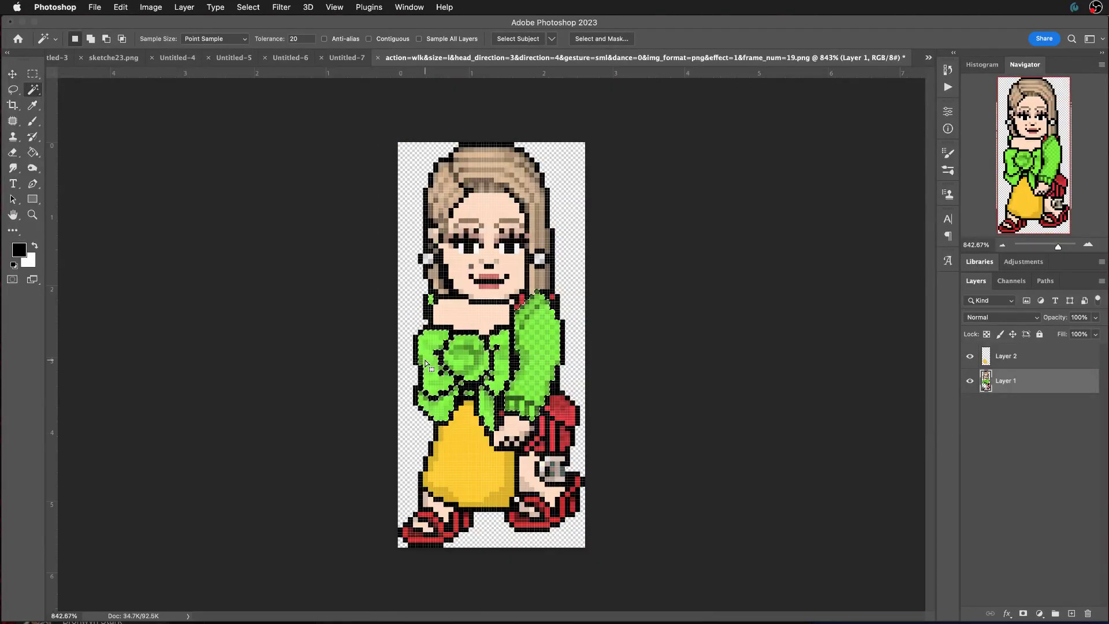
Step: Cut the selected green bow top out of Layer 1 onto its own layer with Layer Via Cut
{"action": "right_click", "coordinate": [452, 352]}
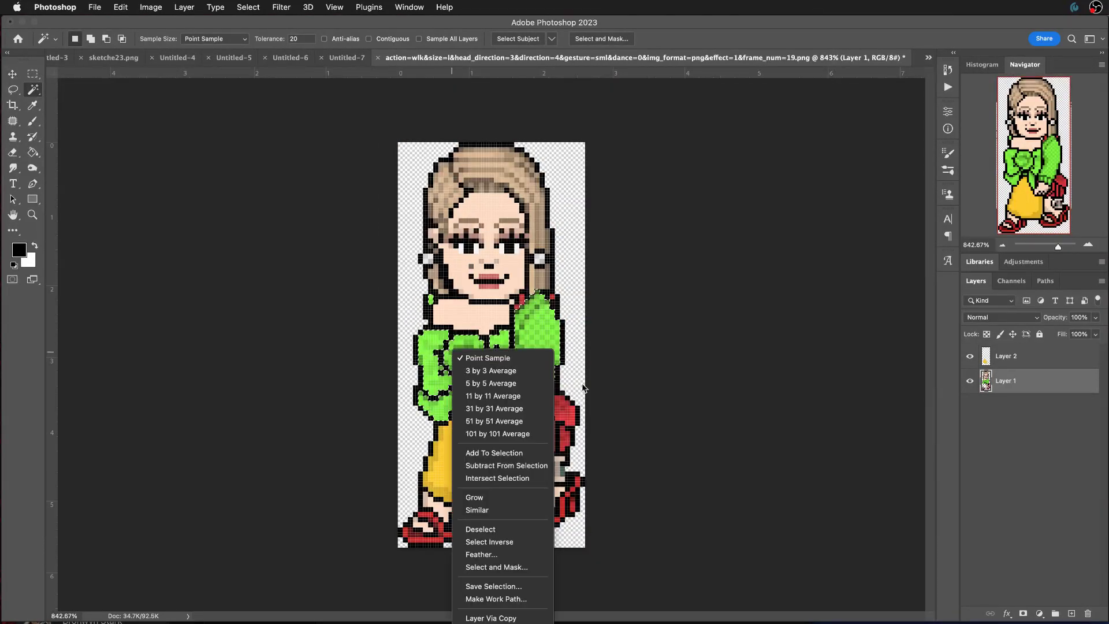
{"action": "left_click", "coordinate": [32, 73]}
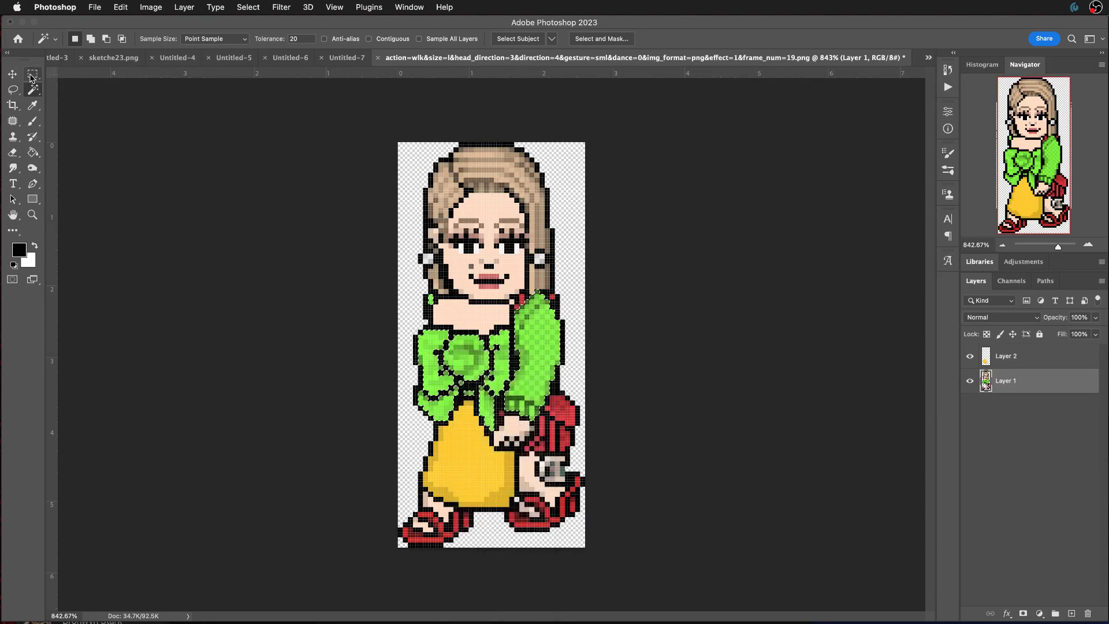
{"action": "left_click", "coordinate": [31, 74]}
{"action": "right_click", "coordinate": [469, 350]}
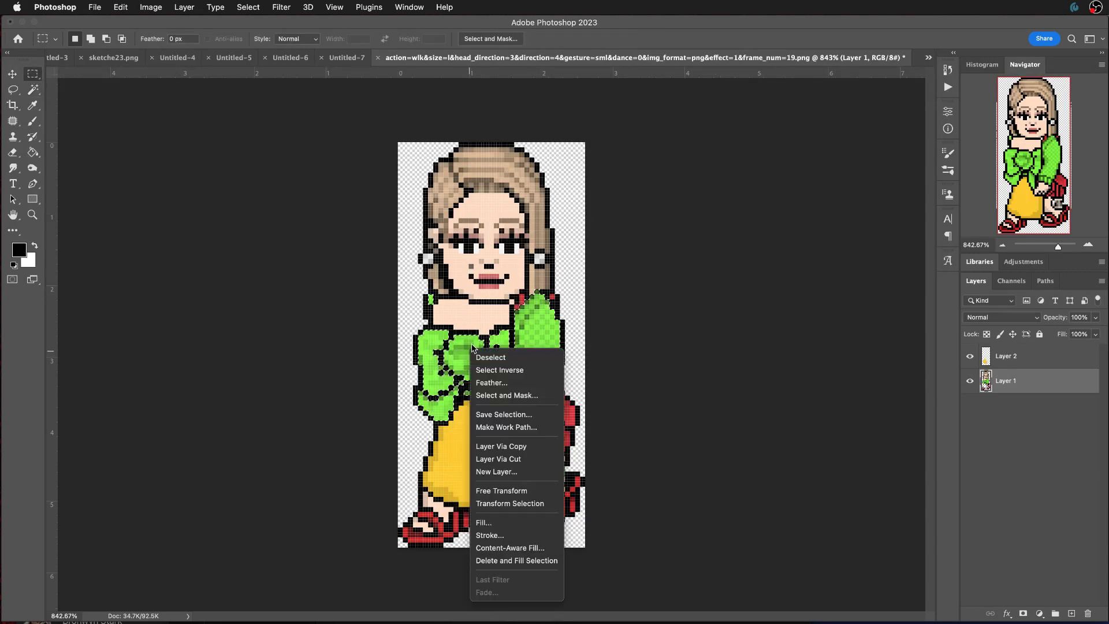
{"action": "left_click", "coordinate": [510, 460]}
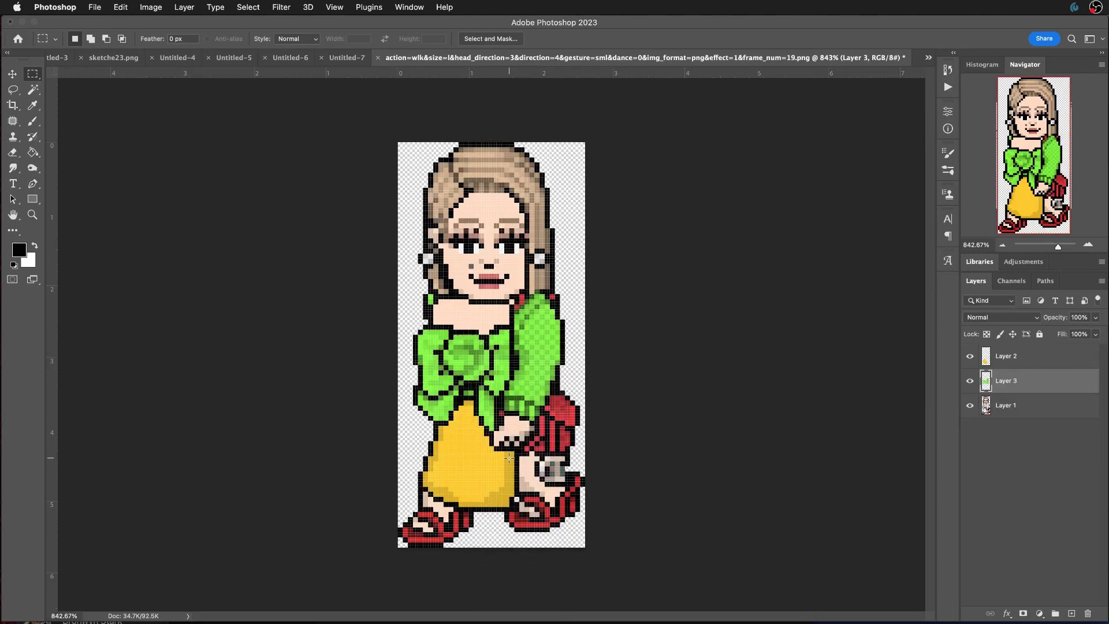
Step: Toggle the visibility of the skirt and green top layers to check the separated clothing pieces
{"action": "left_click", "coordinate": [969, 384]}
{"action": "left_click", "coordinate": [970, 357]}
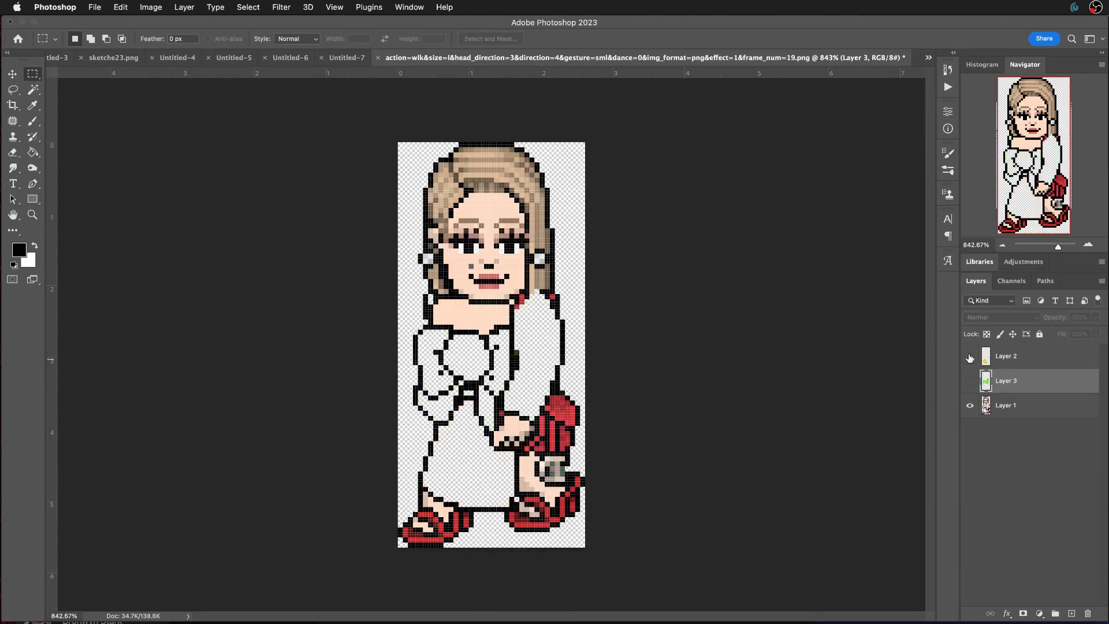
{"action": "left_click", "coordinate": [970, 358]}
{"action": "left_click", "coordinate": [970, 358]}
{"action": "left_click", "coordinate": [971, 357]}
{"action": "left_click", "coordinate": [969, 383]}
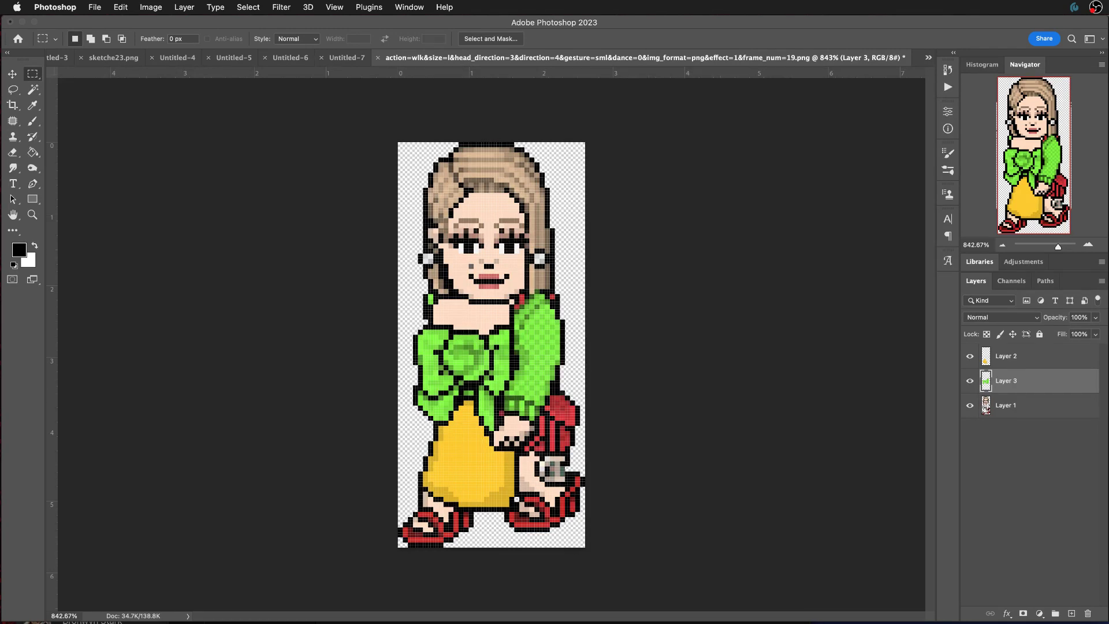
Step: Switch to Finder, look through the parent folder S2 of EXAMPLE OUTFITS, and minimize the Finder window
{"action": "key", "text": "super+Tab"}
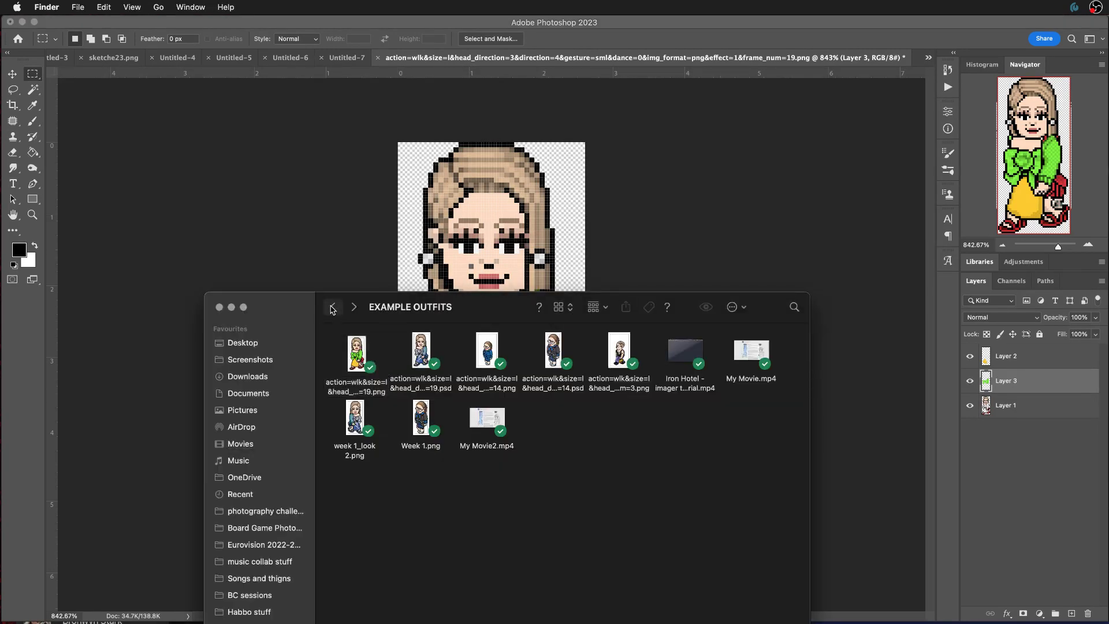
{"action": "key", "text": "super+Up"}
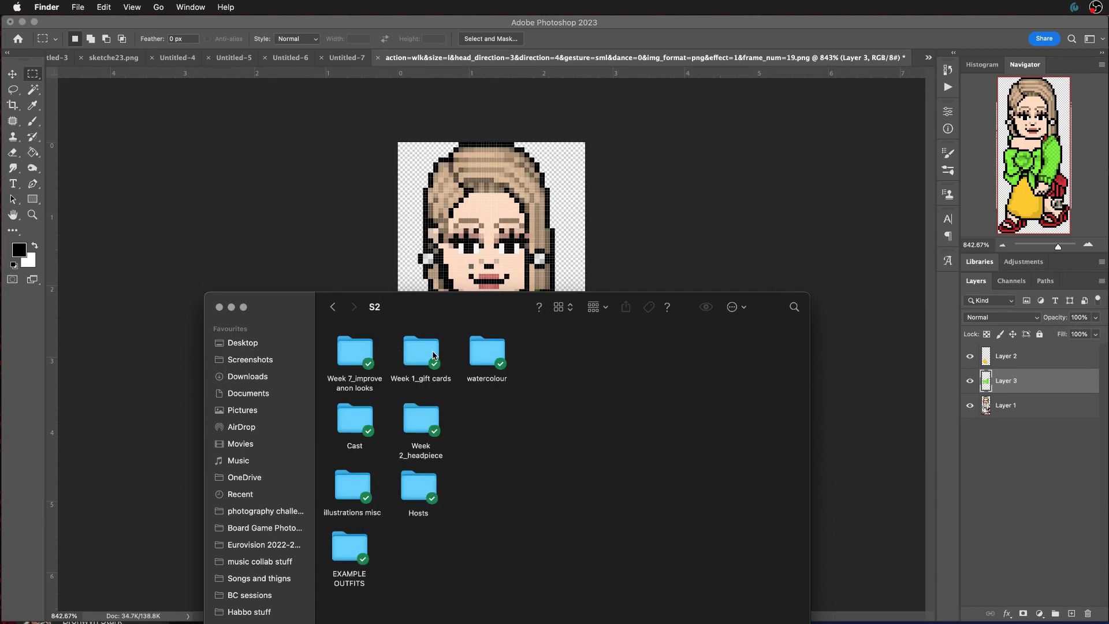
{"action": "double_click", "coordinate": [506, 304]}
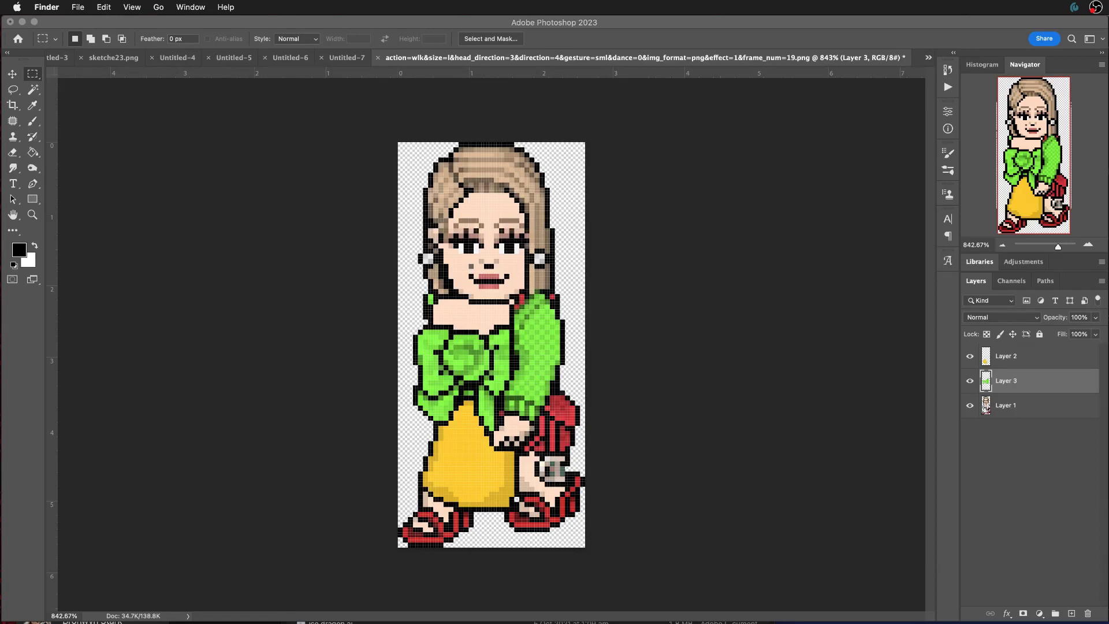
Step: Place 230718 gift cards39.png from Finder's "all cards" folder into the avatar document in Photoshop and commit the placement
{"action": "left_click_drag", "start_coordinate": [1108, 364], "coordinate": [637, 285]}
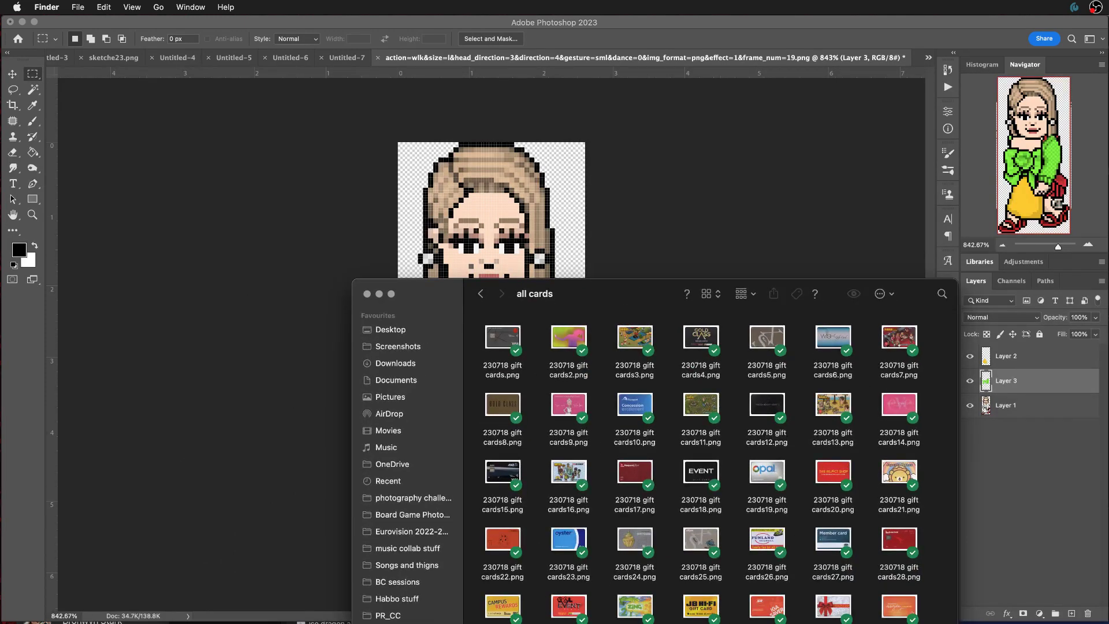
{"action": "scroll", "coordinate": [719, 466], "scroll_direction": "down", "scroll_amount": 2}
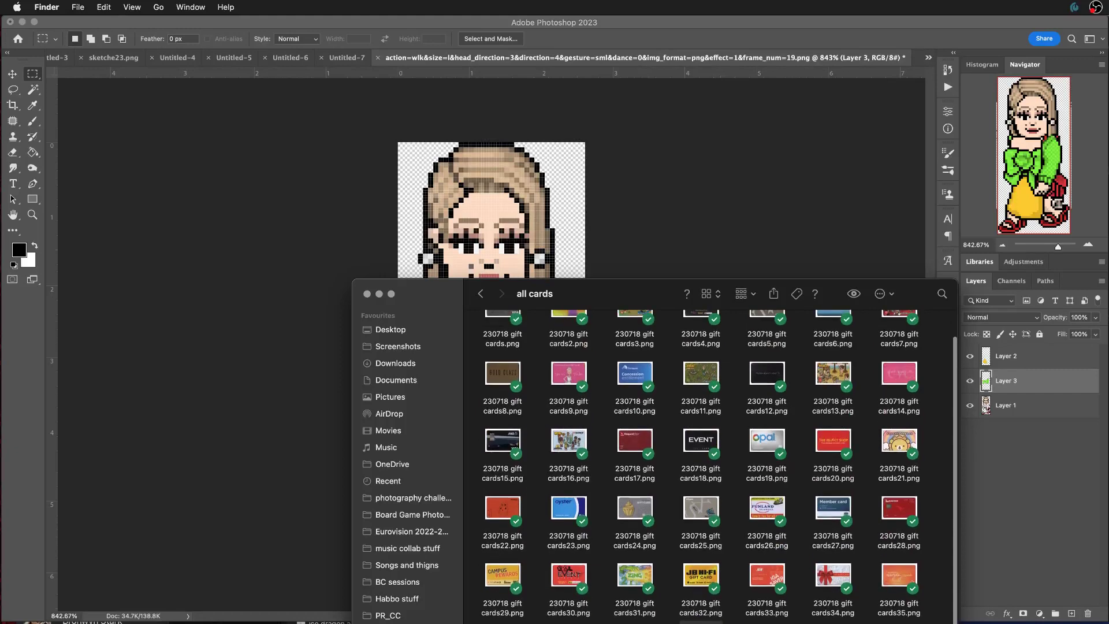
{"action": "left_click_drag", "start_coordinate": [503, 507], "coordinate": [318, 200]}
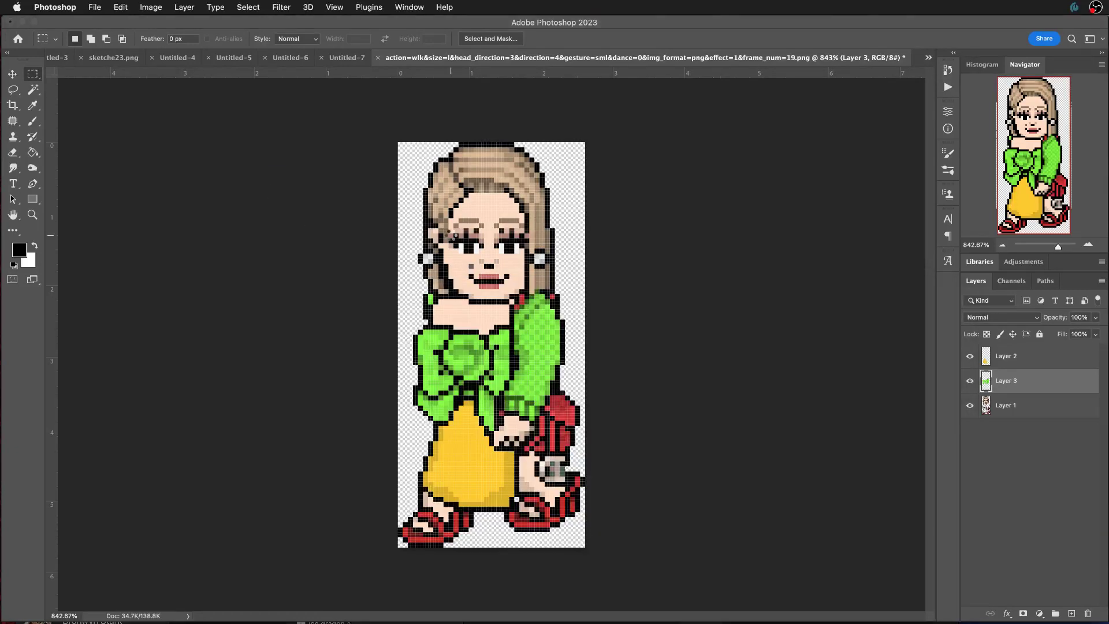
{"action": "key", "text": "Return"}
Step: Switch to Finder, look over the gift cards in "all cards", and place 230718 gift cards33.png in the Photoshop avatar document
{"action": "key", "text": "super+Tab"}
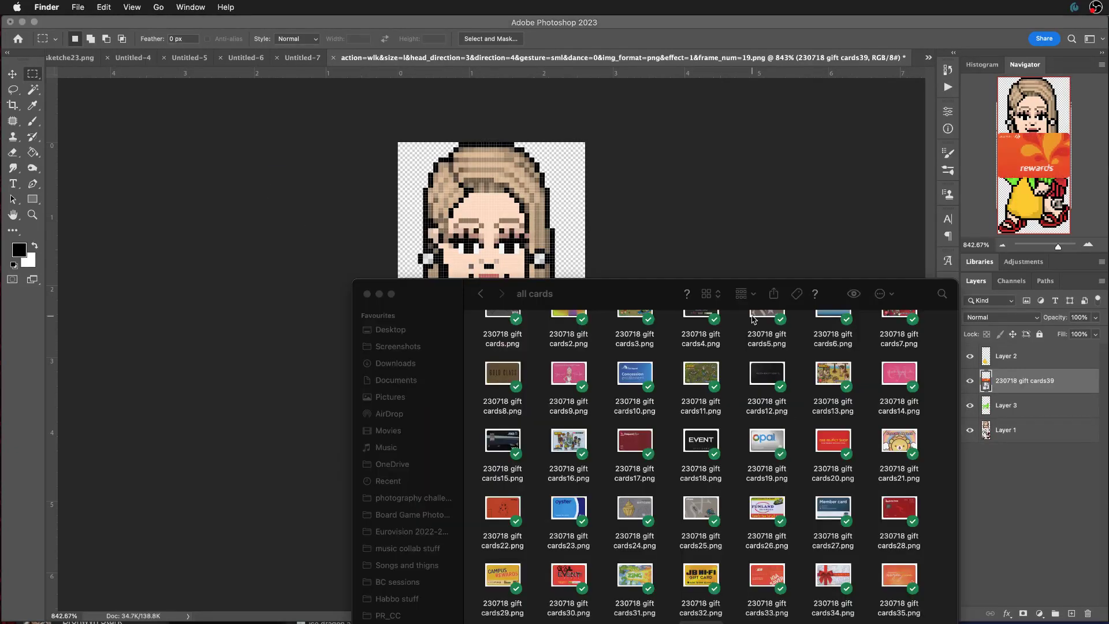
{"action": "left_click_drag", "start_coordinate": [647, 293], "coordinate": [704, 175]}
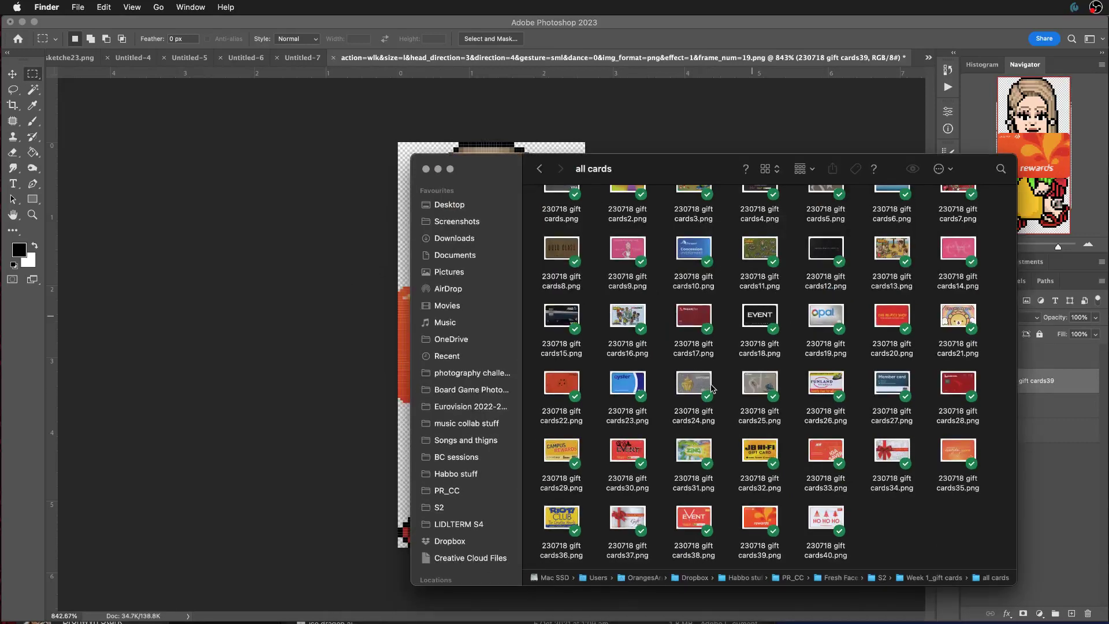
{"action": "scroll", "coordinate": [718, 393], "scroll_direction": "up", "scroll_amount": 2}
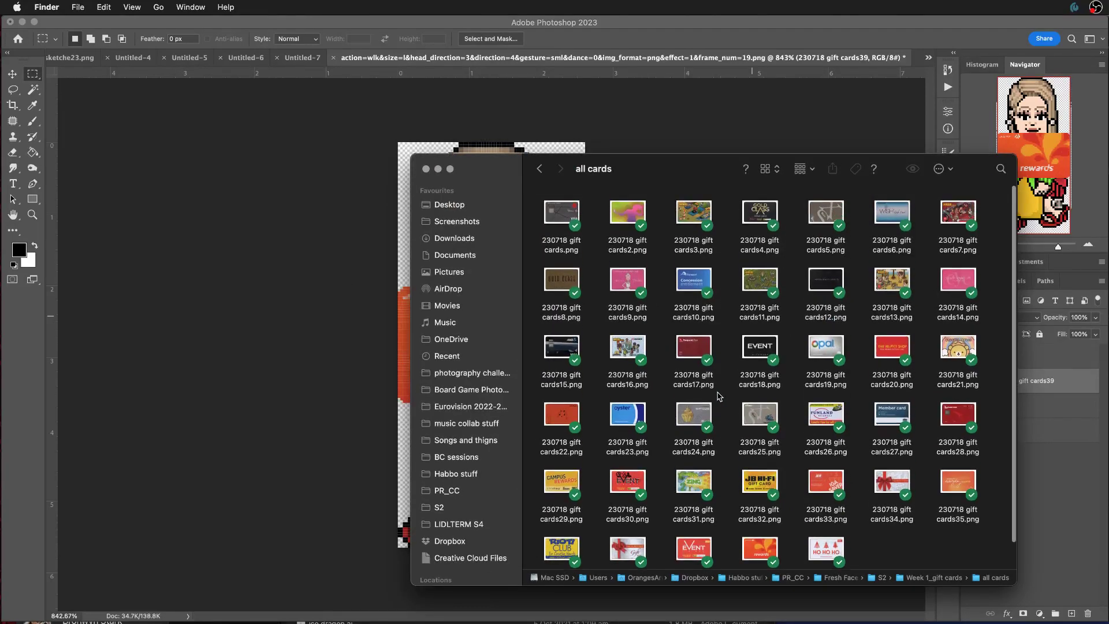
{"action": "left_click", "coordinate": [949, 470]}
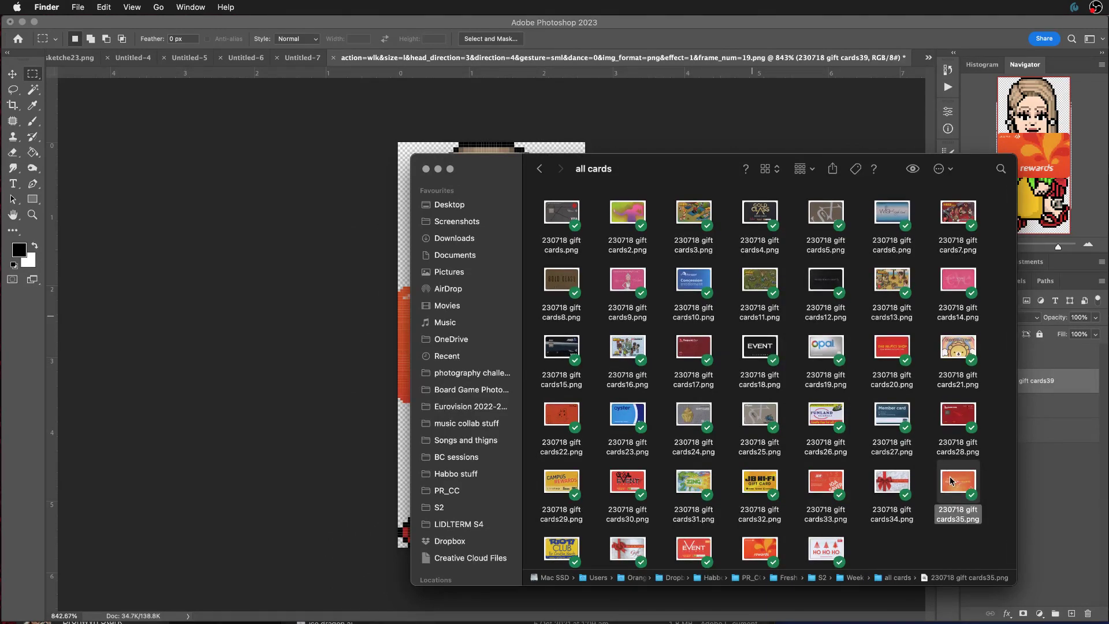
{"action": "left_click", "coordinate": [829, 479]}
{"action": "left_click_drag", "start_coordinate": [571, 417], "coordinate": [362, 352]}
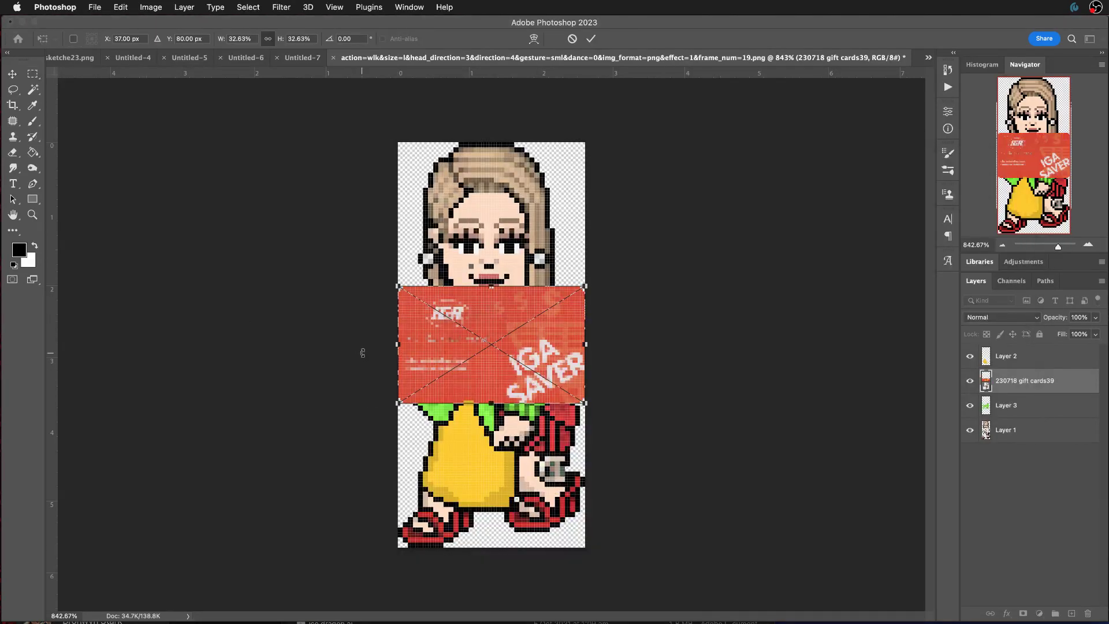
{"action": "key", "text": "Return"}
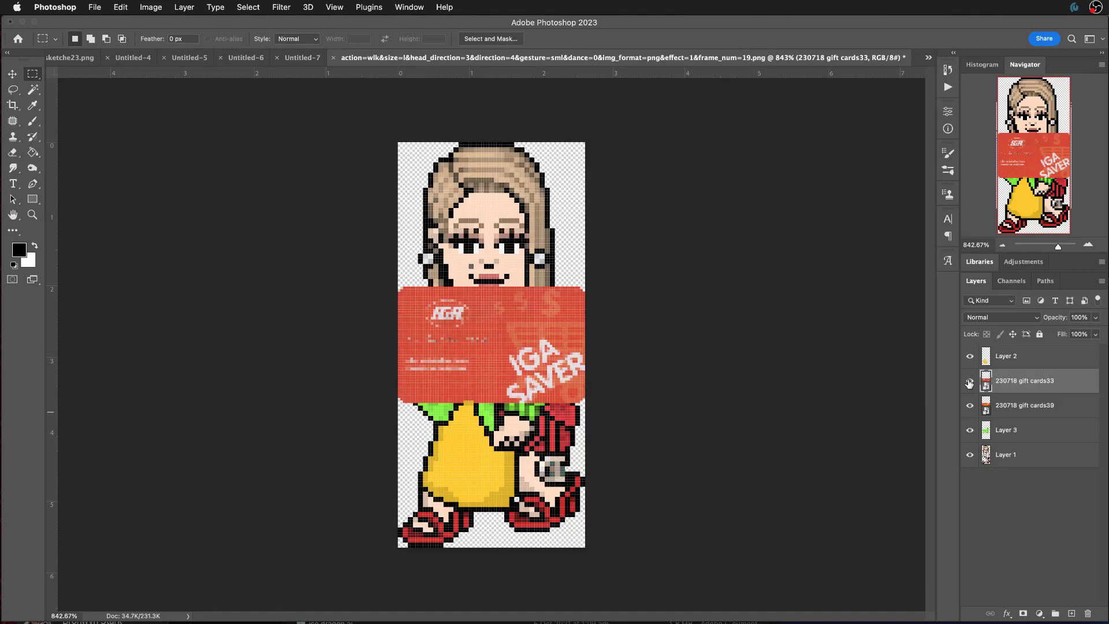
Step: Hide the gift cards33 layer and the green Layer 3, and move both gift card layers beneath Layer 1
{"action": "left_click", "coordinate": [970, 380]}
{"action": "left_click_drag", "start_coordinate": [995, 387], "coordinate": [998, 470]}
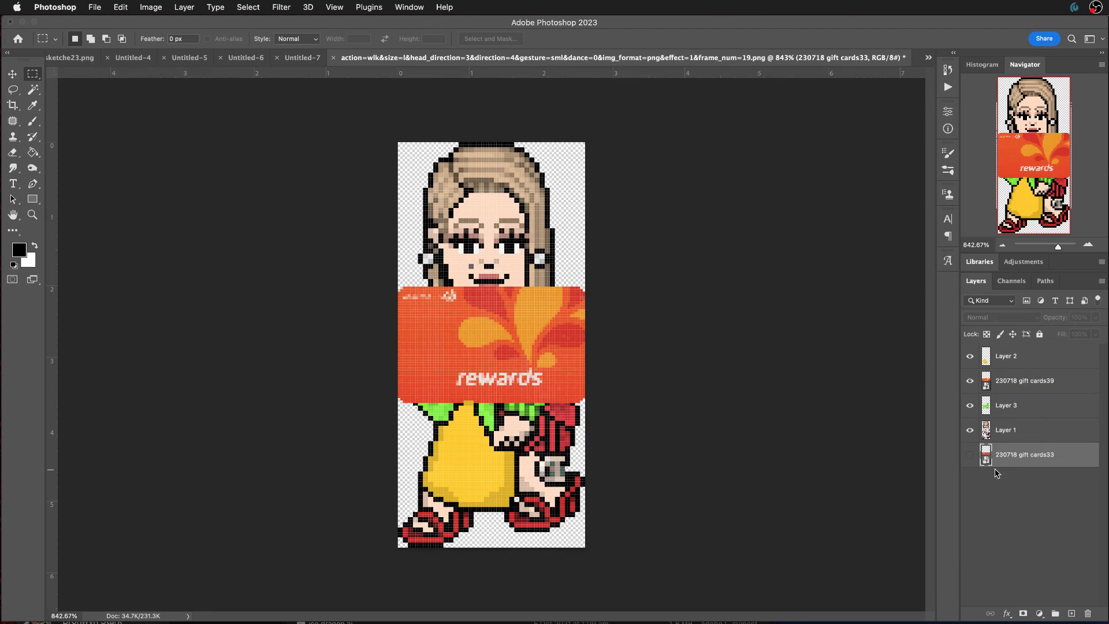
{"action": "left_click", "coordinate": [970, 405]}
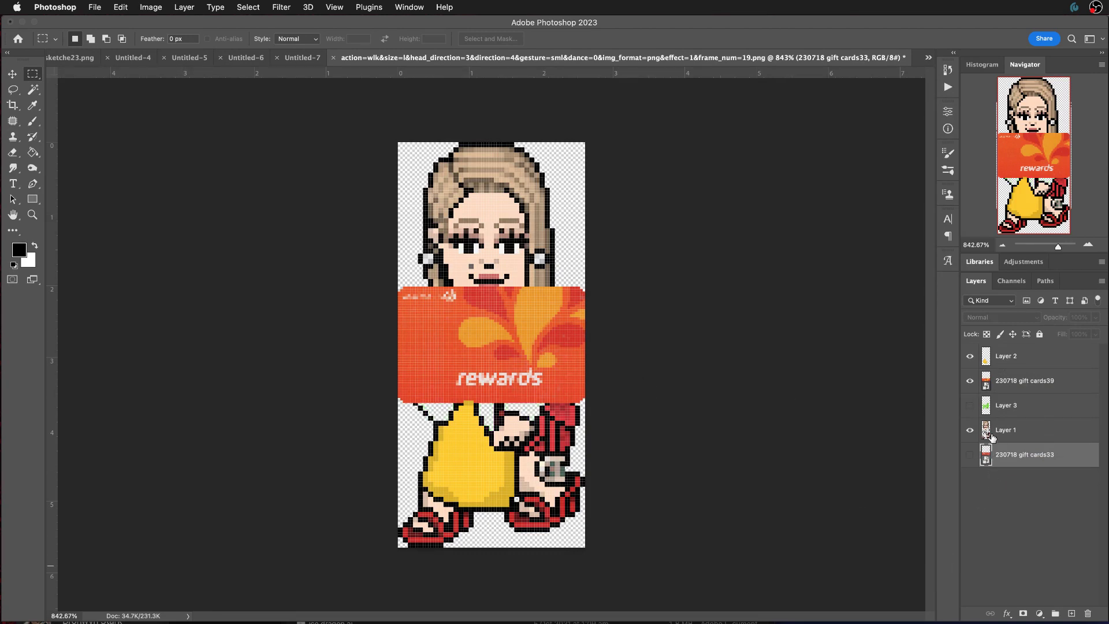
{"action": "left_click_drag", "start_coordinate": [995, 381], "coordinate": [996, 450]}
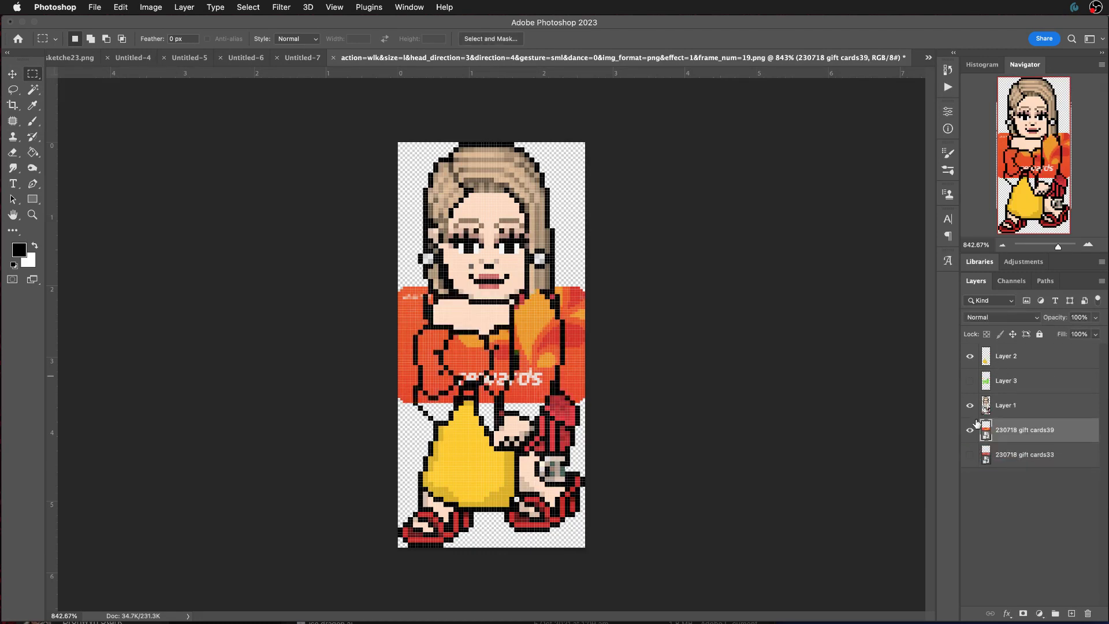
Step: Move the orange rewards card down and slightly left so it sits behind the bow outline
{"action": "key", "text": "v"}
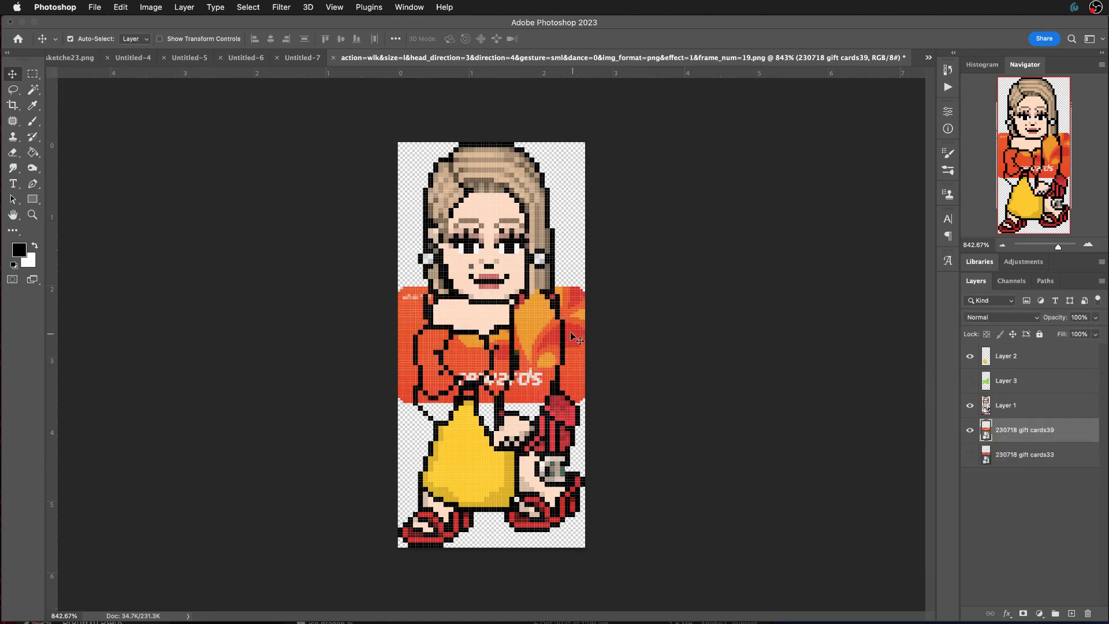
{"action": "left_click_drag", "start_coordinate": [572, 334], "coordinate": [554, 377]}
{"action": "key", "text": "super+t"}
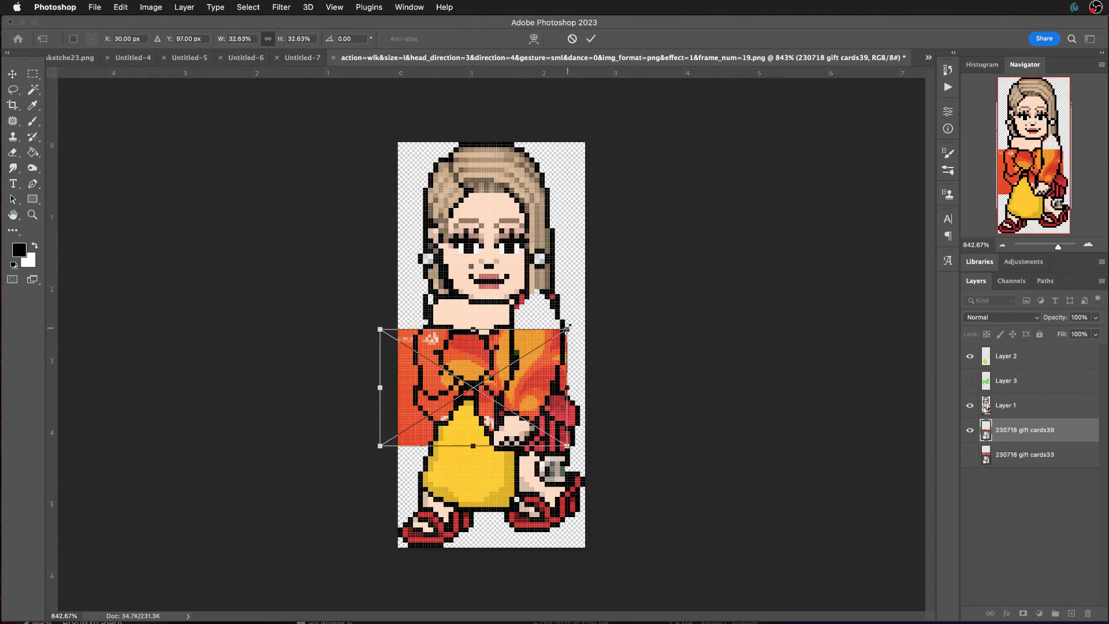
{"action": "key", "text": "Return"}
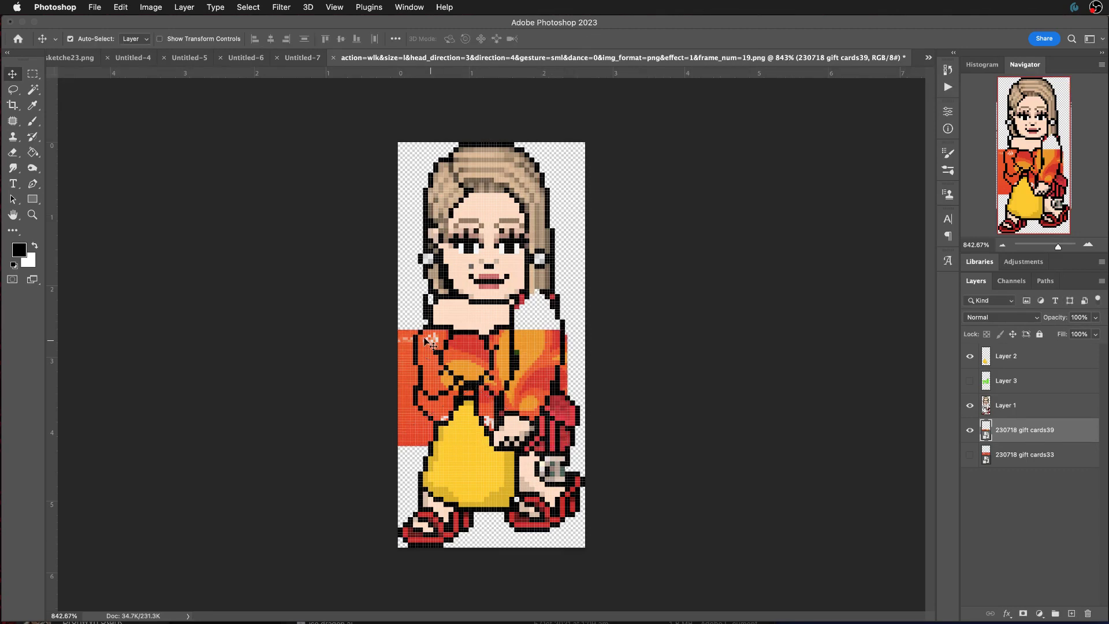
{"action": "right_click", "coordinate": [404, 354]}
{"action": "key", "text": "Escape"}
{"action": "key", "text": "m"}
{"action": "right_click", "coordinate": [408, 429]}
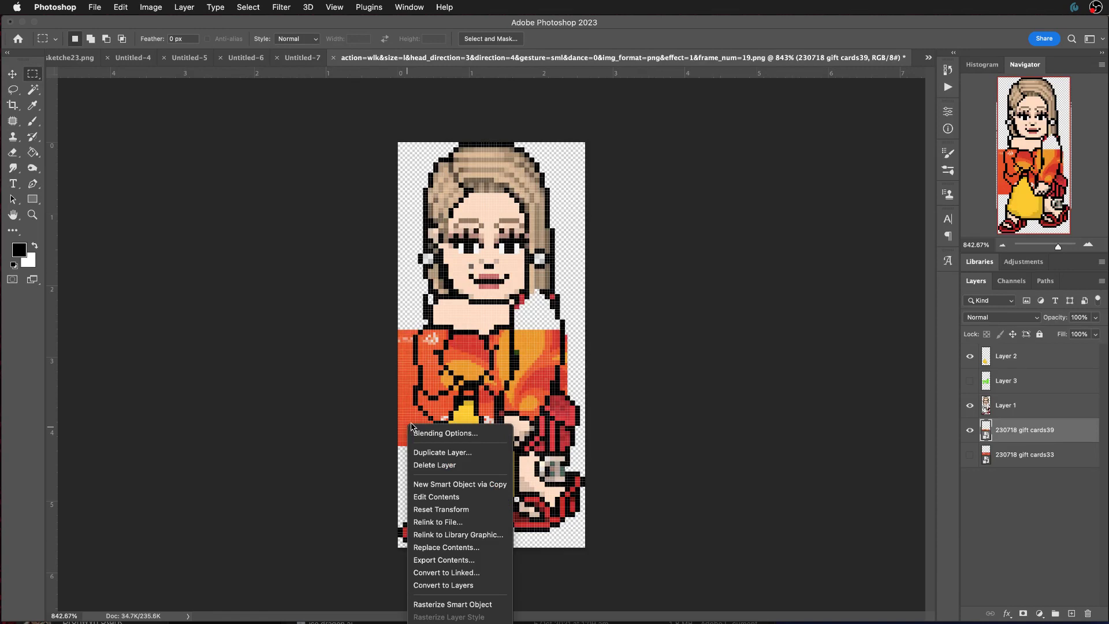
{"action": "key", "text": "Escape"}
Step: Scale the gift cards39 layer to about 55% and position its swirl pattern behind the bow and sleeve with Free Transform
{"action": "key", "text": "ctrl+t"}
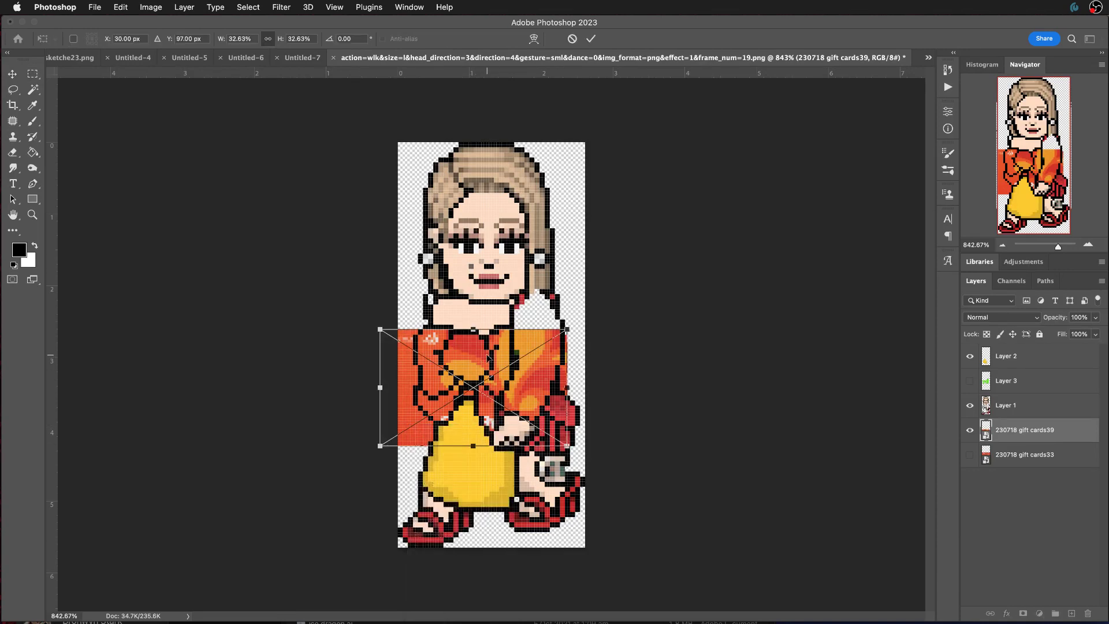
{"action": "left_click_drag", "start_coordinate": [566, 329], "coordinate": [468, 228]}
{"action": "left_click_drag", "start_coordinate": [575, 209], "coordinate": [716, 236]}
{"action": "left_click_drag", "start_coordinate": [564, 274], "coordinate": [457, 321]}
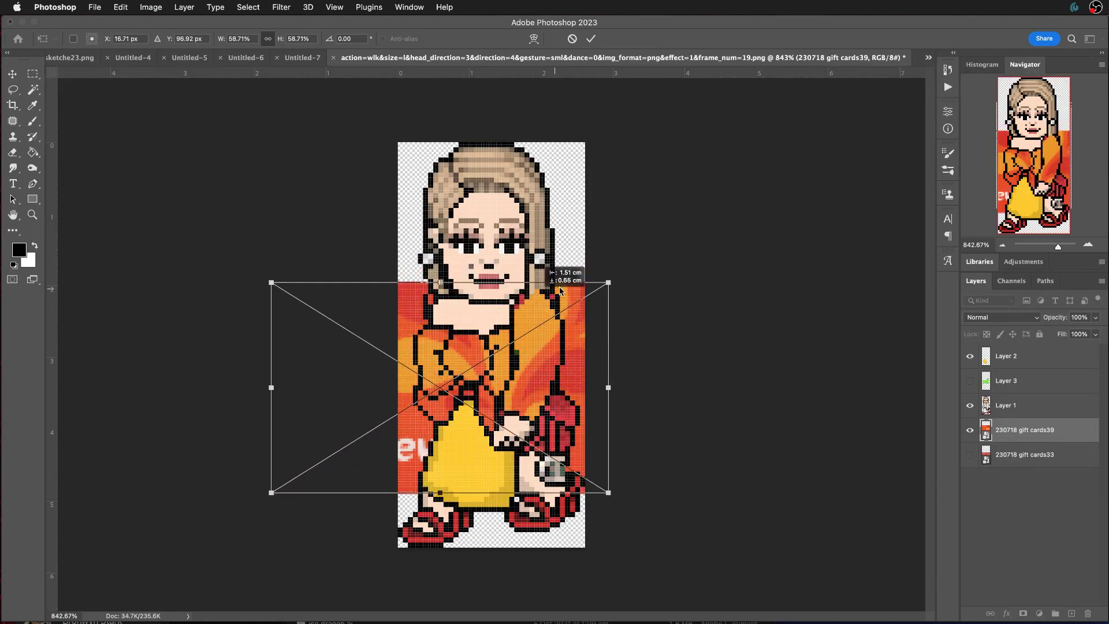
{"action": "left_click_drag", "start_coordinate": [595, 287], "coordinate": [554, 297]}
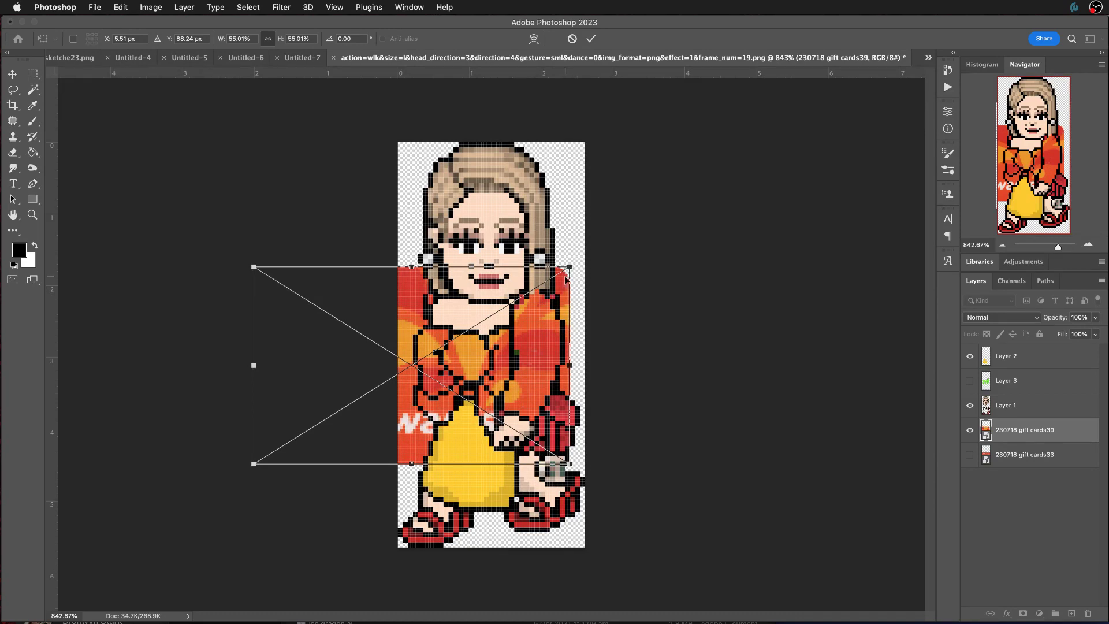
{"action": "key", "text": "Return"}
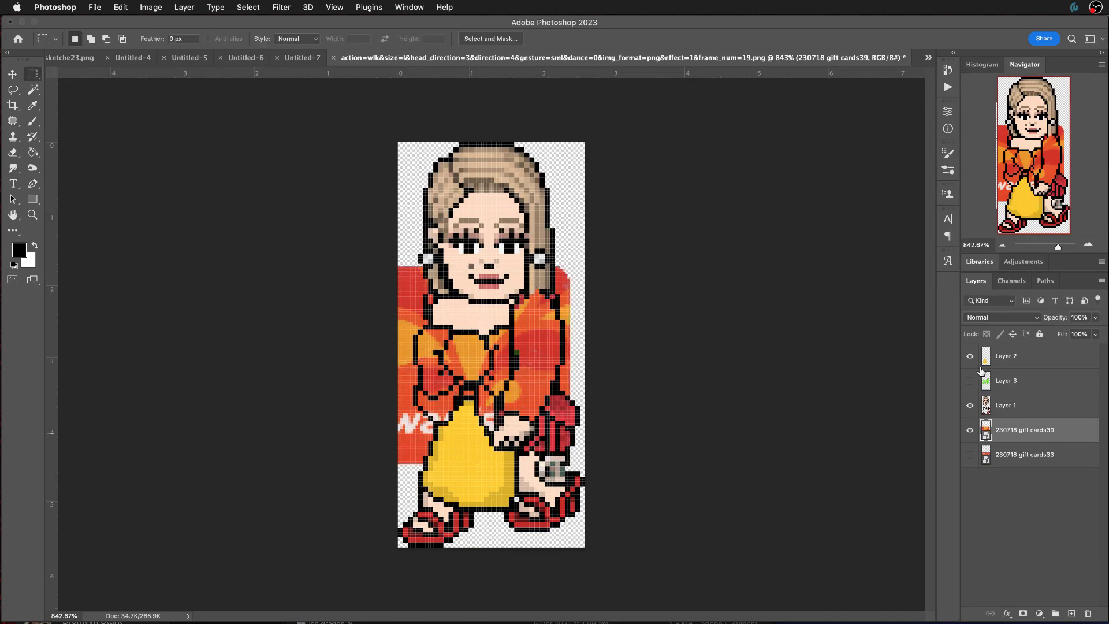
Step: Toggle the visibility of the skirt on Layer 2 and the green top on Layer 3 to compare it with the card pattern
{"action": "left_click", "coordinate": [970, 356]}
{"action": "left_click", "coordinate": [970, 358]}
{"action": "left_click", "coordinate": [971, 381]}
{"action": "left_click", "coordinate": [969, 382]}
{"action": "left_click", "coordinate": [970, 382]}
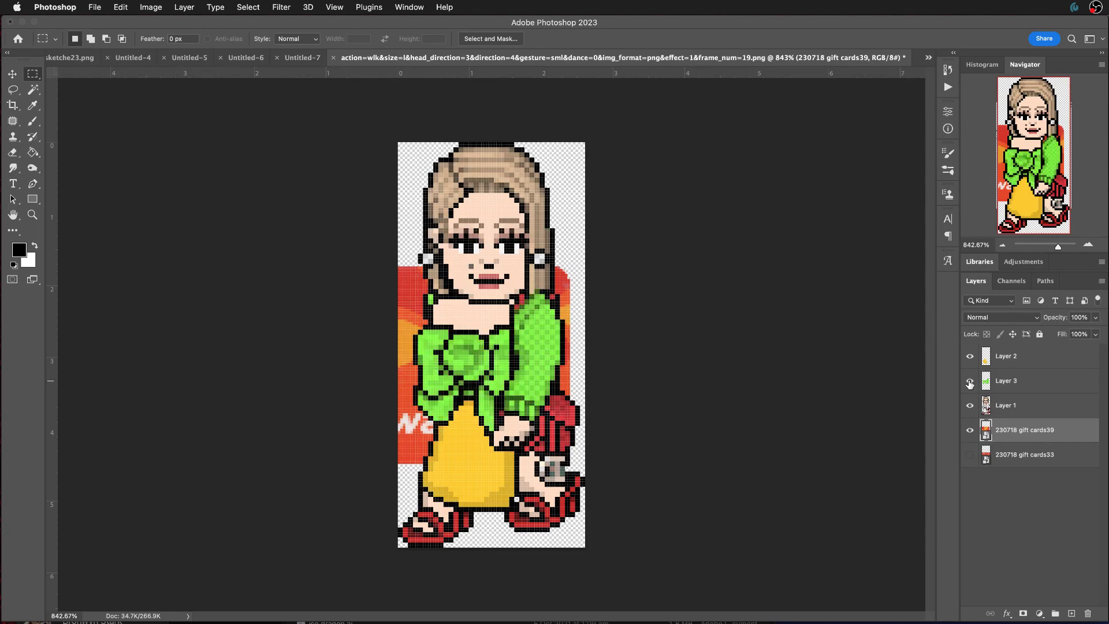
{"action": "left_click", "coordinate": [970, 382]}
{"action": "left_click", "coordinate": [969, 382]}
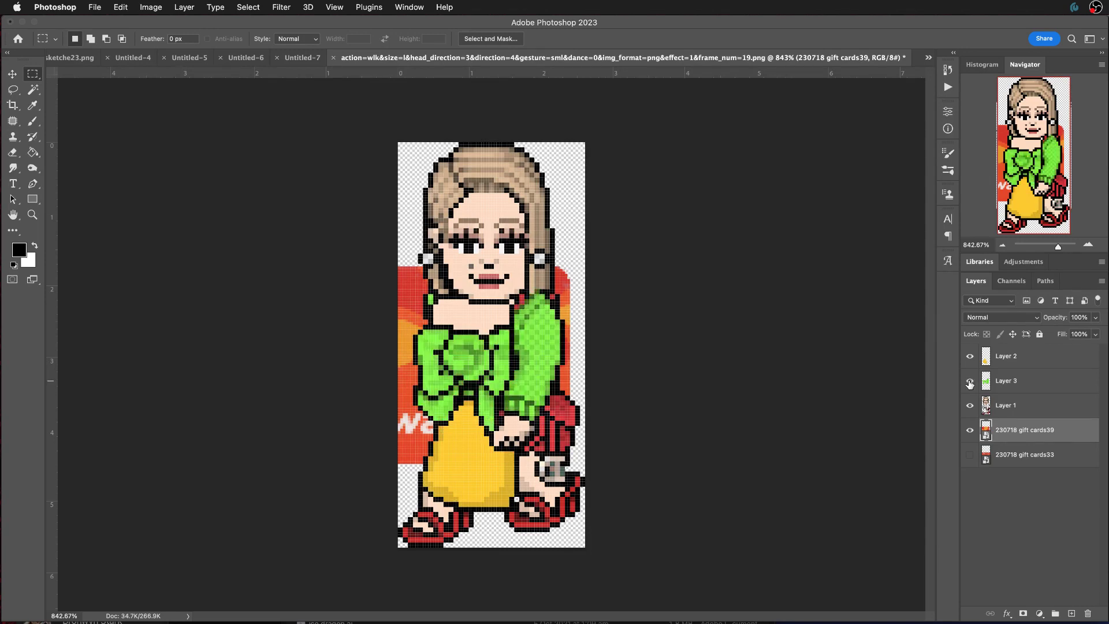
{"action": "left_click", "coordinate": [1003, 381]}
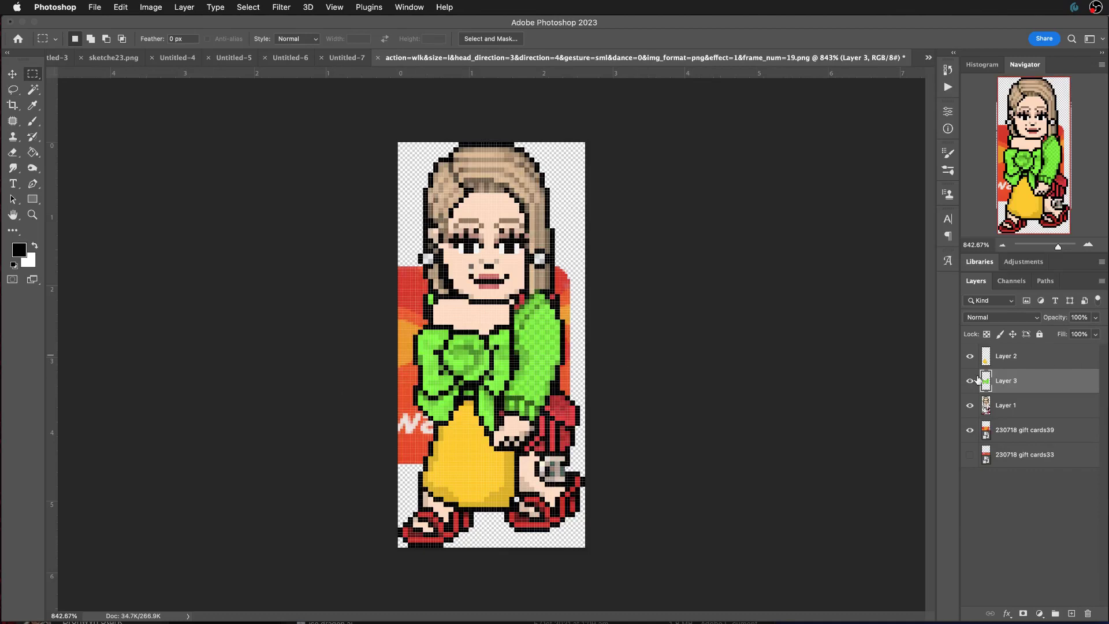
{"action": "left_click", "coordinate": [970, 381]}
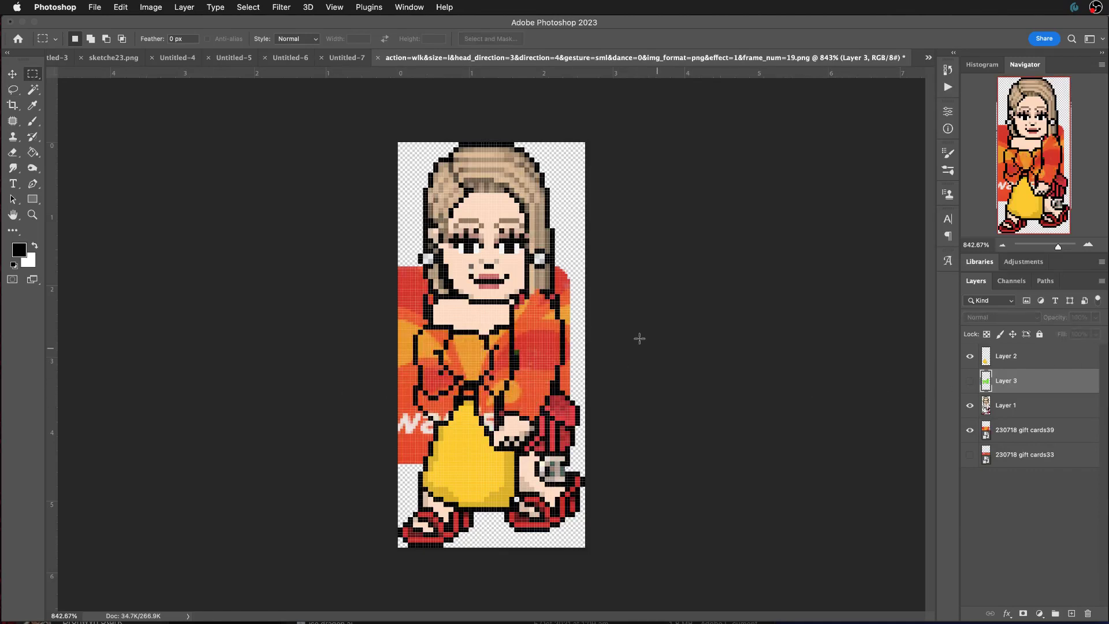
{"action": "left_click", "coordinate": [969, 380]}
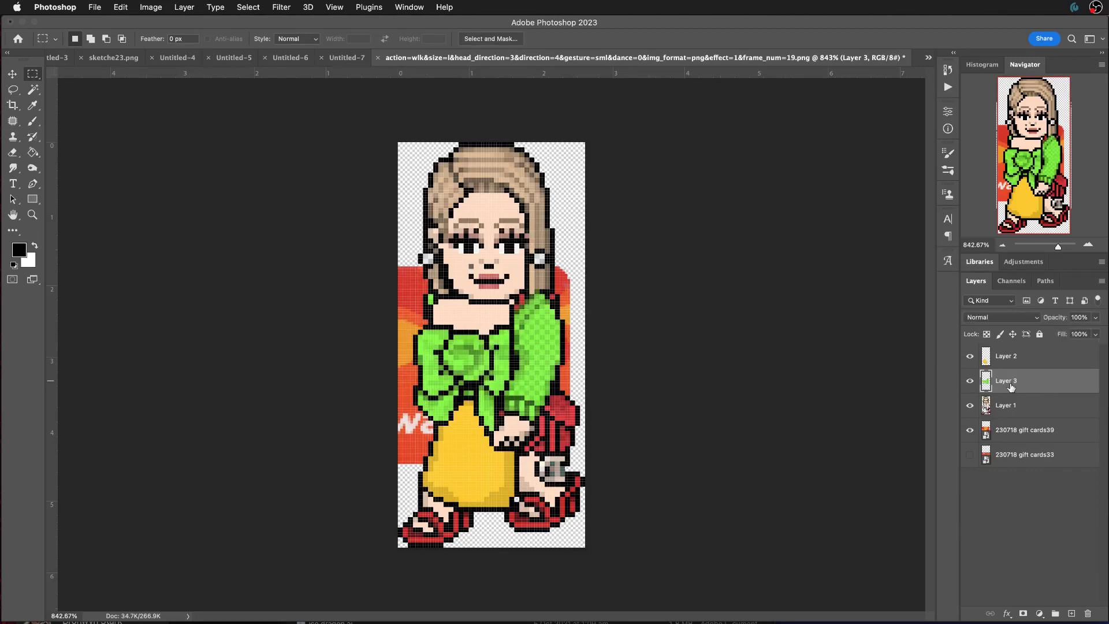
Step: Select the green top's pixels on Layer 3 by selecting all and nudging the content up and back down
{"action": "left_click_drag", "start_coordinate": [589, 274], "coordinate": [399, 454]}
{"action": "left_click", "coordinate": [370, 263]}
{"action": "key", "text": "super+a"}
{"action": "left_click", "coordinate": [13, 74]}
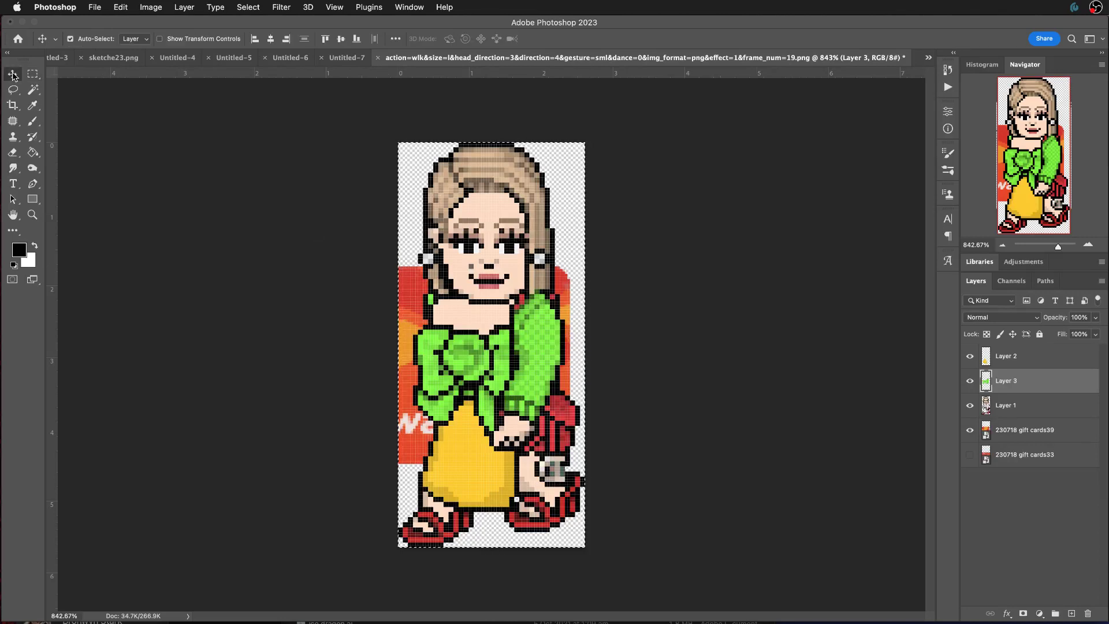
{"action": "key", "text": "Up"}
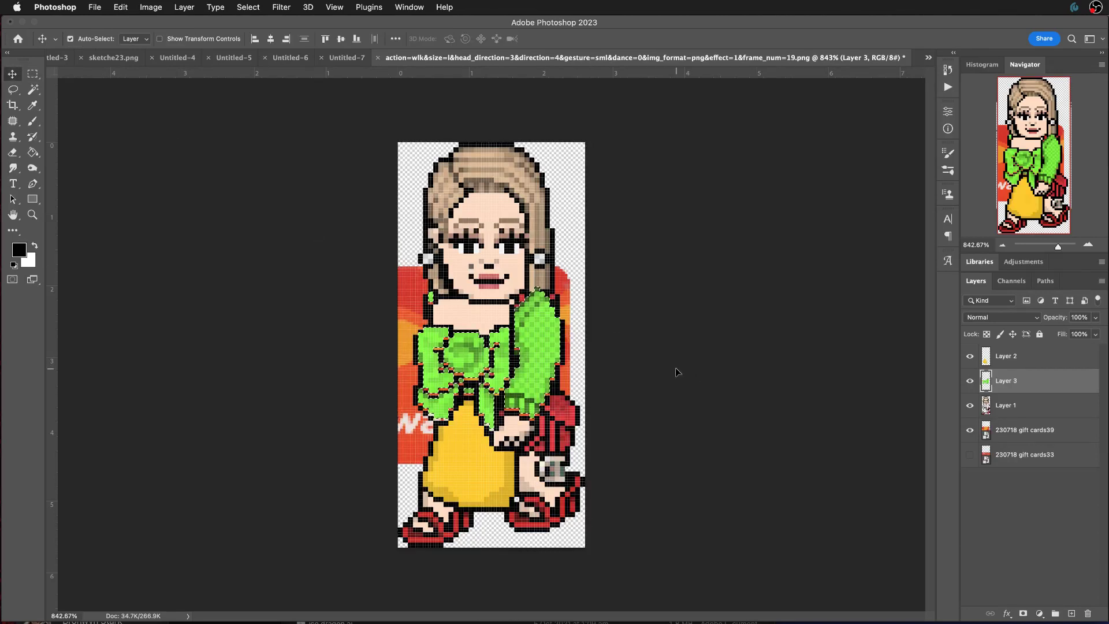
{"action": "key", "text": "Down"}
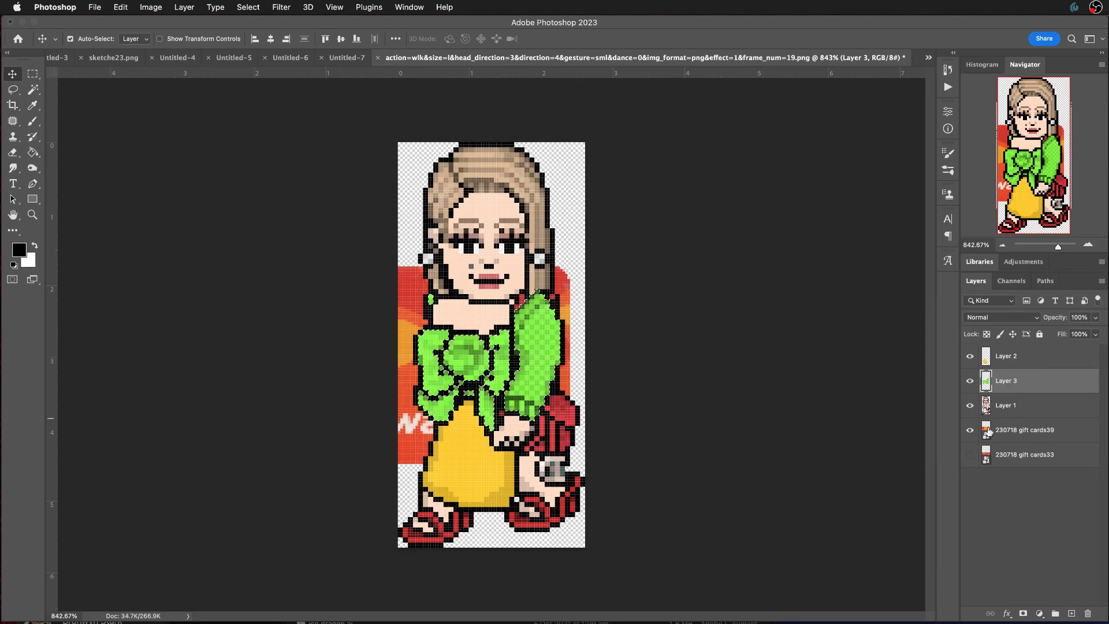
Step: Turn the selection into a layer mask, move the mask onto the gift cards39 layer, and hide the green Layer 3
{"action": "left_click", "coordinate": [1022, 615]}
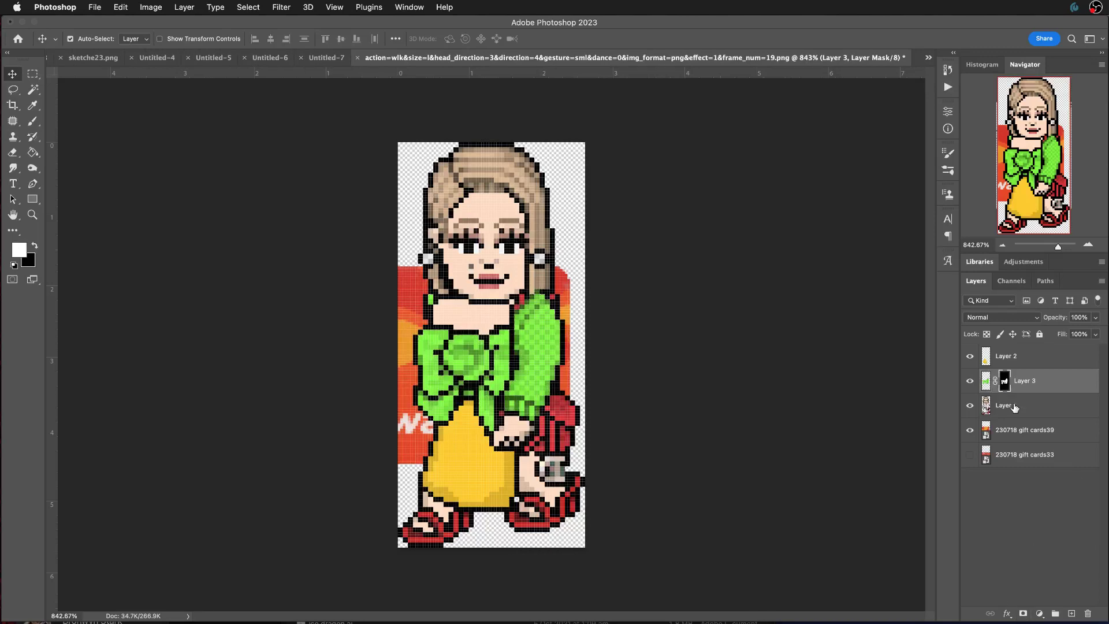
{"action": "left_click_drag", "start_coordinate": [1006, 383], "coordinate": [1005, 431]}
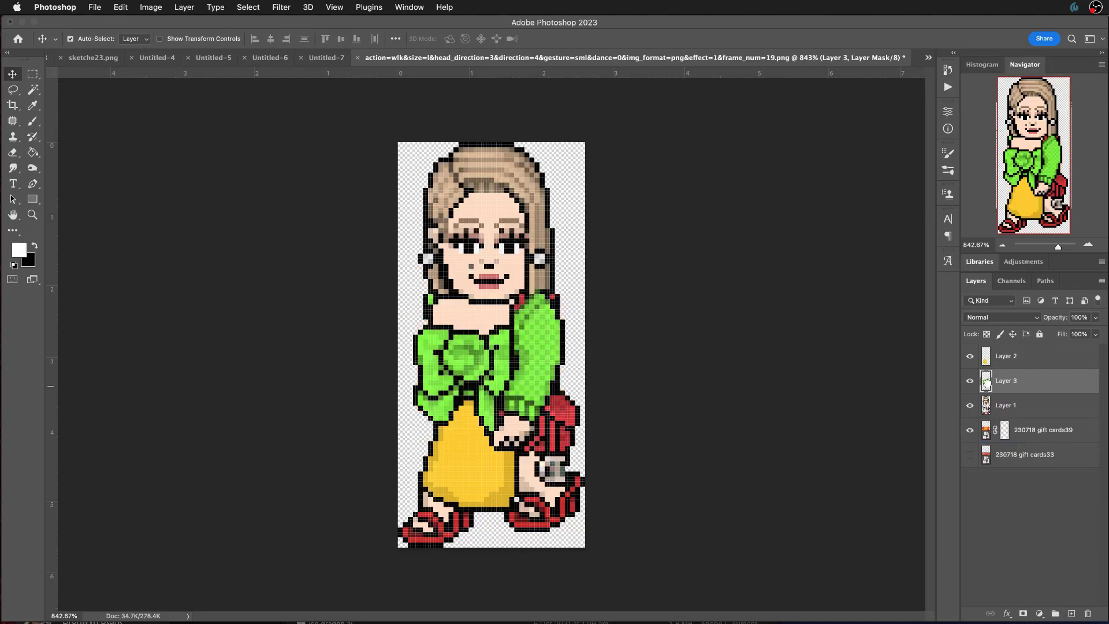
{"action": "left_click", "coordinate": [970, 383]}
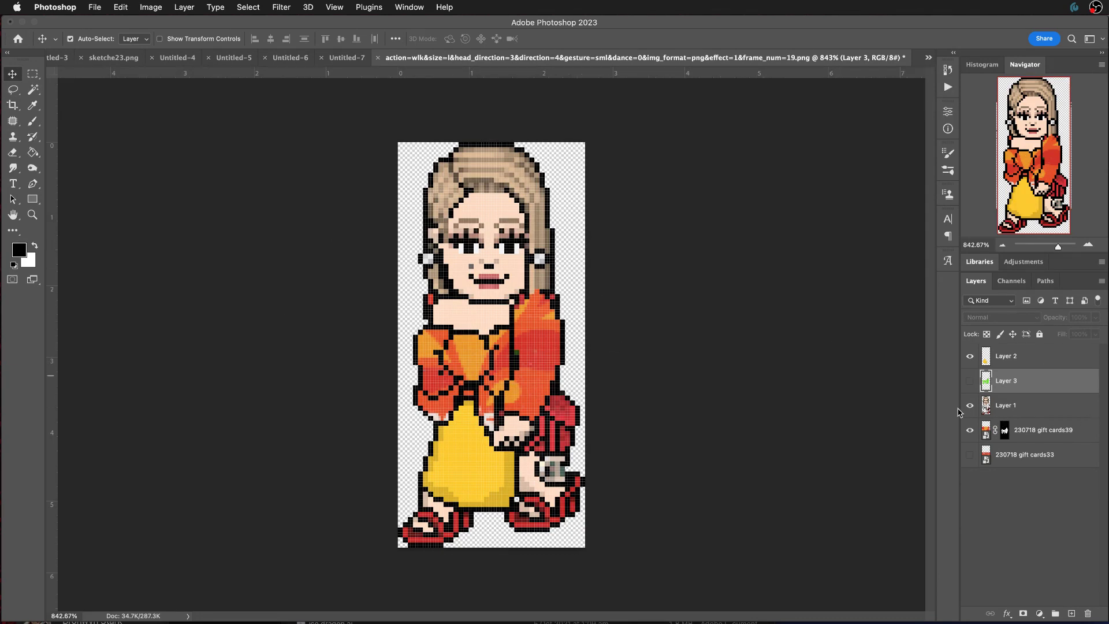
Step: Show the gift cards33 layer in place of the yellow skirt on Layer 2 and move the card down behind the skirt outline
{"action": "left_click", "coordinate": [970, 455]}
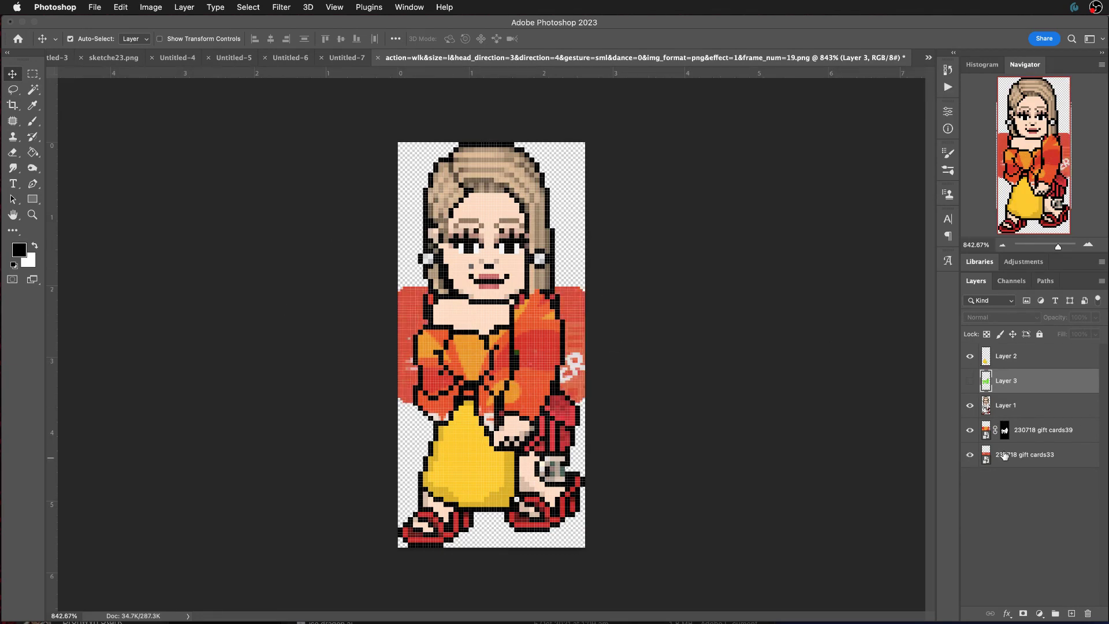
{"action": "left_click", "coordinate": [970, 356]}
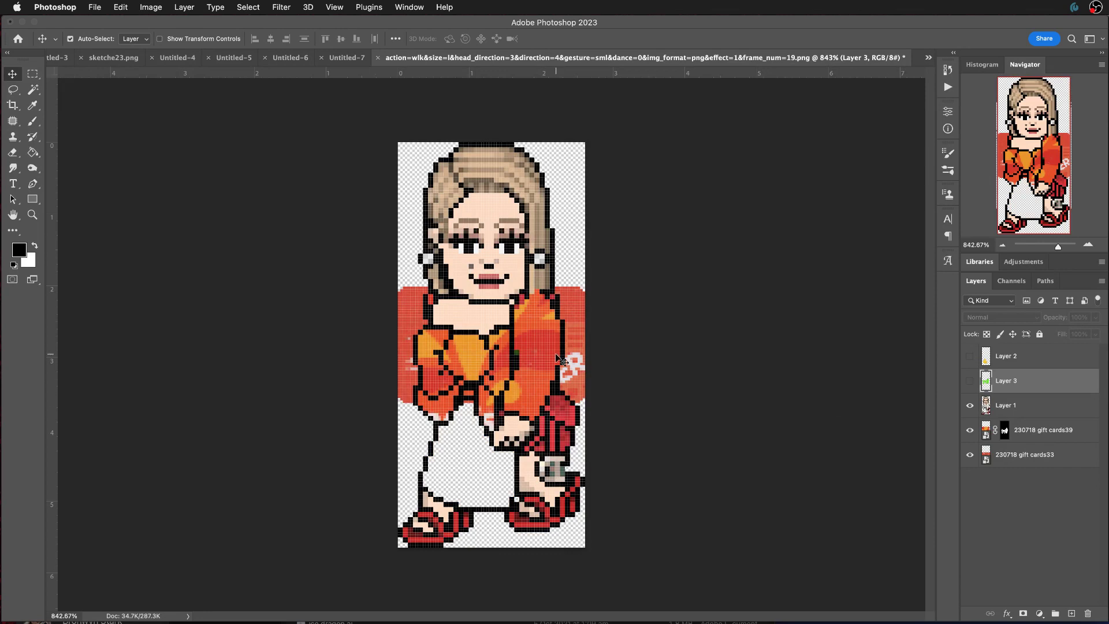
{"action": "left_click_drag", "start_coordinate": [581, 342], "coordinate": [565, 439]}
Step: Transform the gift cards33 card: rotate it 90°, scale it to about 51.5%, and position its lettering behind the skirt outline
{"action": "key", "text": "super+t"}
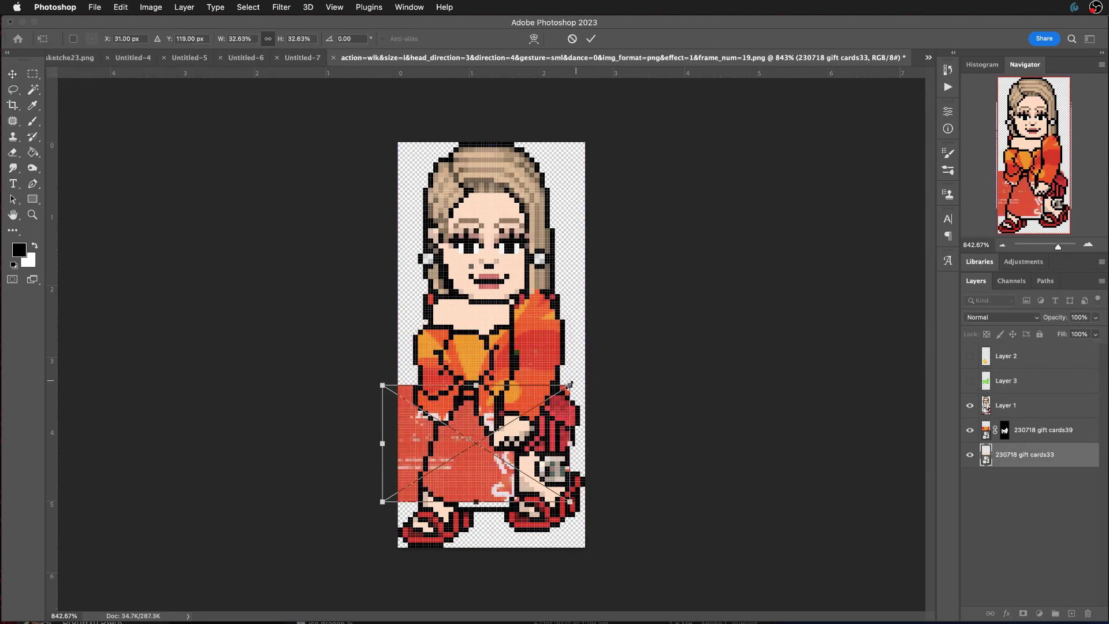
{"action": "left_click_drag", "start_coordinate": [668, 328], "coordinate": [659, 527]}
{"action": "left_click_drag", "start_coordinate": [559, 540], "coordinate": [497, 515]}
{"action": "left_click_drag", "start_coordinate": [621, 176], "coordinate": [574, 251]}
{"action": "left_click_drag", "start_coordinate": [479, 457], "coordinate": [487, 431]}
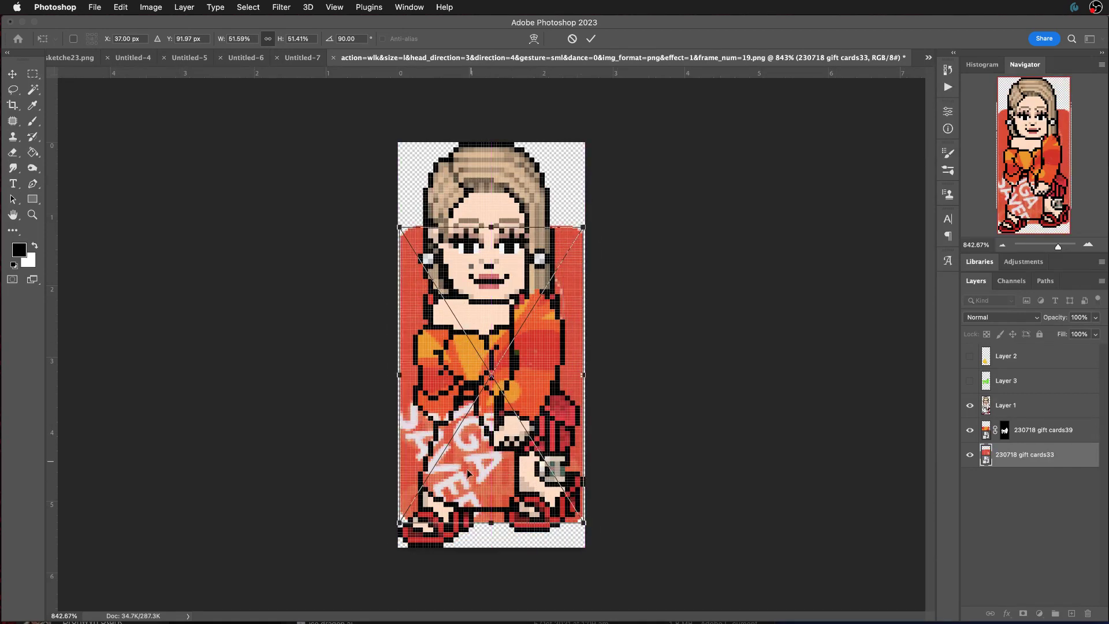
{"action": "left_click_drag", "start_coordinate": [467, 469], "coordinate": [471, 460]}
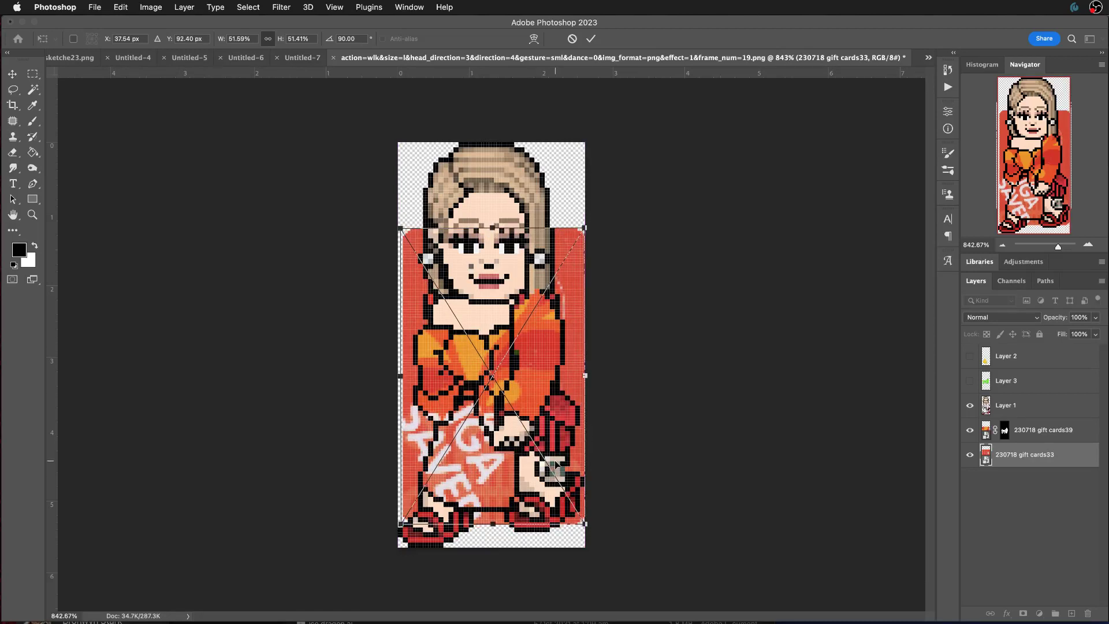
{"action": "key", "text": "Return"}
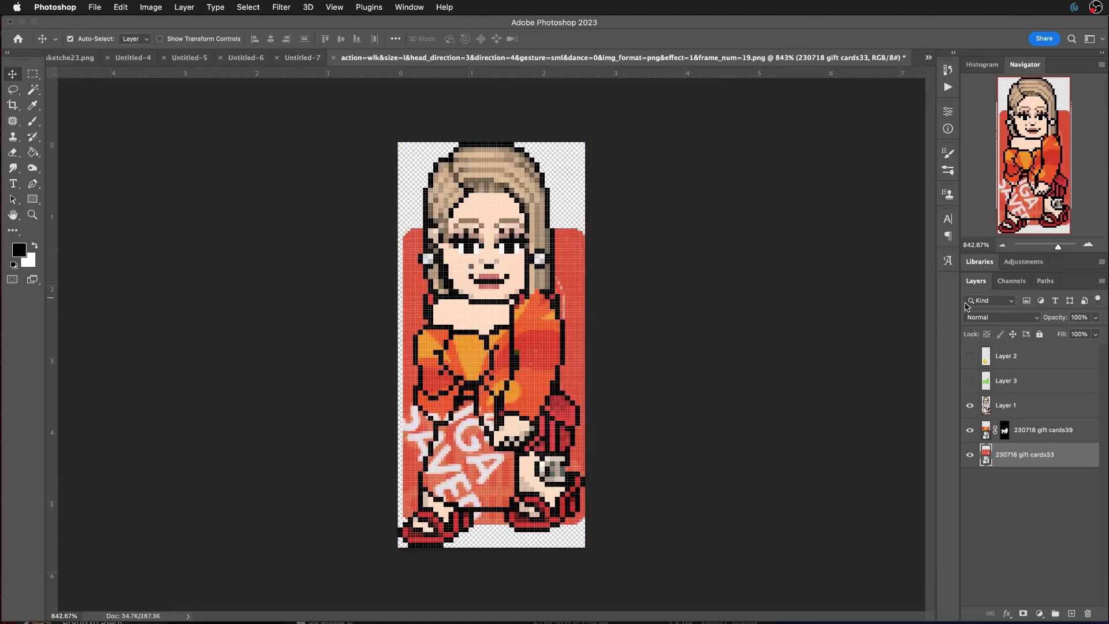
Step: Show the yellow skirt on Layer 2 and select its pixels by selecting all and nudging the content up and back down
{"action": "left_click", "coordinate": [971, 356]}
{"action": "left_click", "coordinate": [1010, 357]}
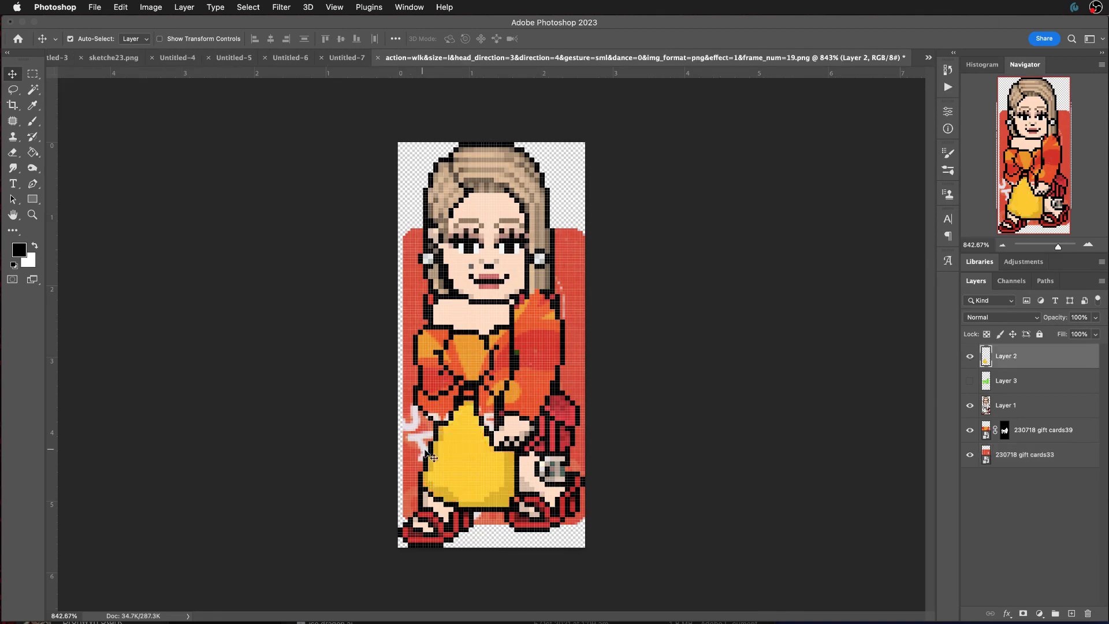
{"action": "key", "text": "super+a"}
{"action": "key", "text": "Up"}
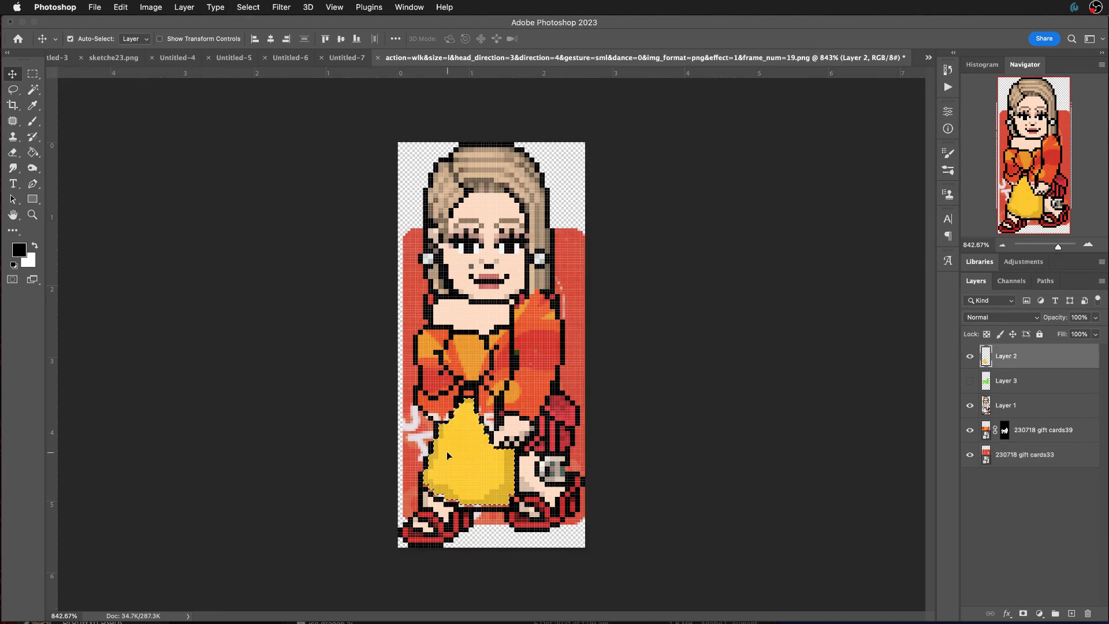
{"action": "key", "text": "Down"}
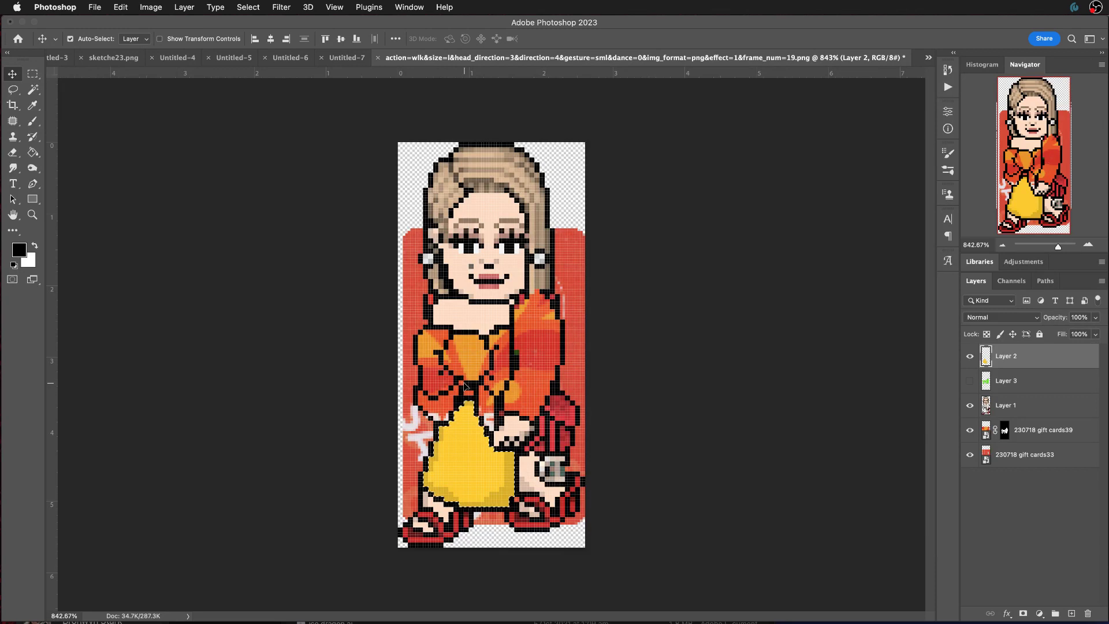
Step: Turn the skirt selection into a layer mask, hide Layer 2, and move the mask onto the gift cards33 layer
{"action": "left_click", "coordinate": [1023, 613]}
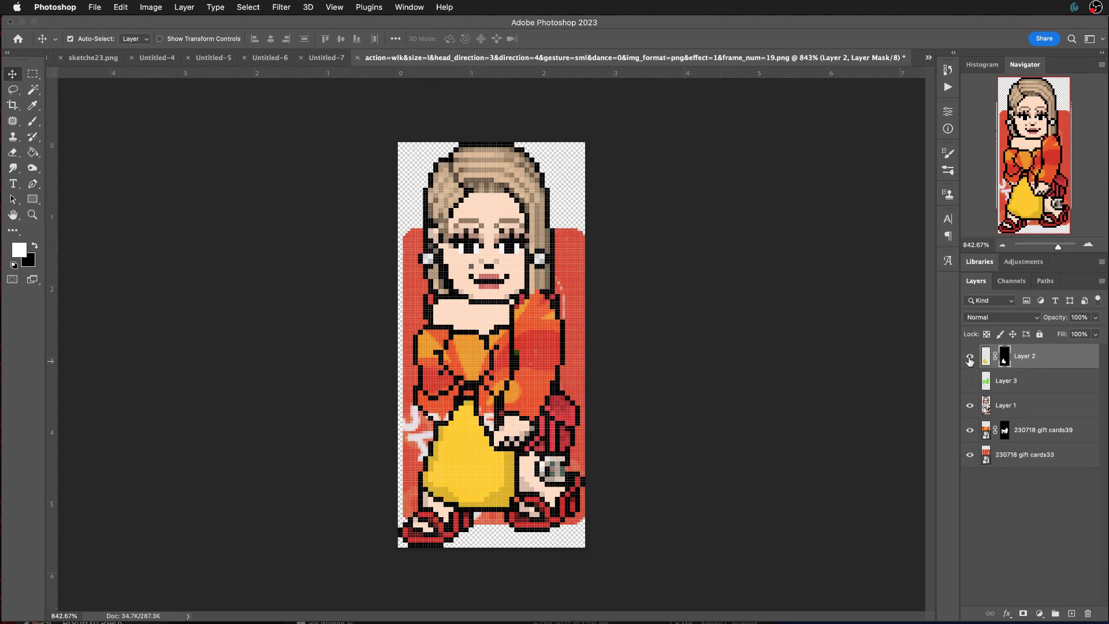
{"action": "left_click", "coordinate": [970, 359]}
{"action": "left_click_drag", "start_coordinate": [1005, 356], "coordinate": [1012, 458]}
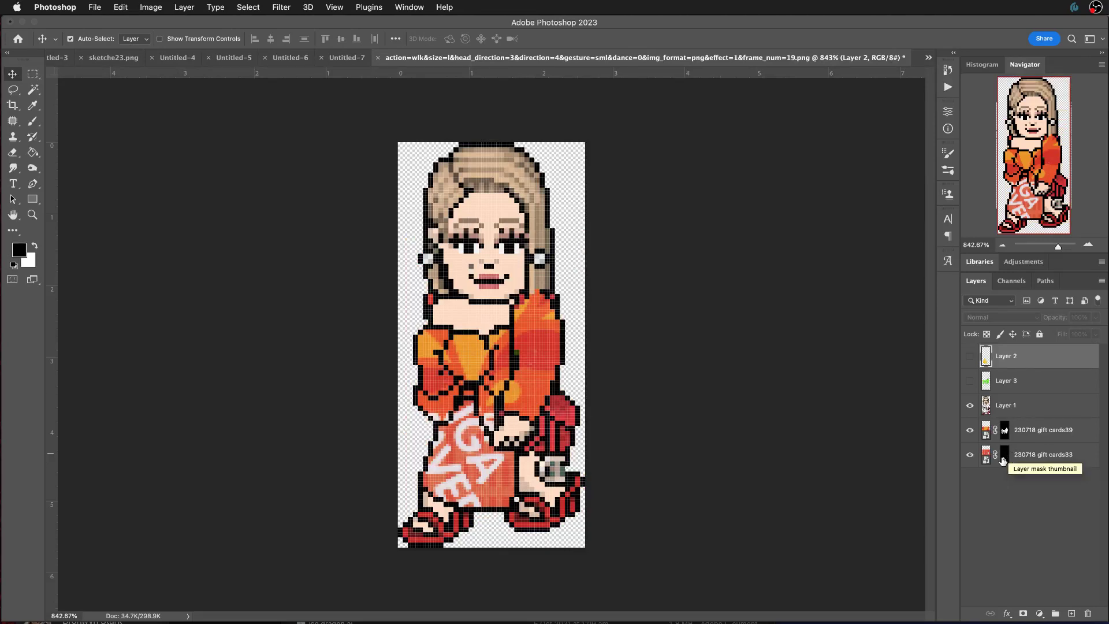
Step: Try moving the skirt mask back to Layer 2 and shifting the masked gift cards33 artwork, undoing each change
{"action": "left_click_drag", "start_coordinate": [1001, 460], "coordinate": [1015, 355]}
{"action": "key", "text": "super+z"}
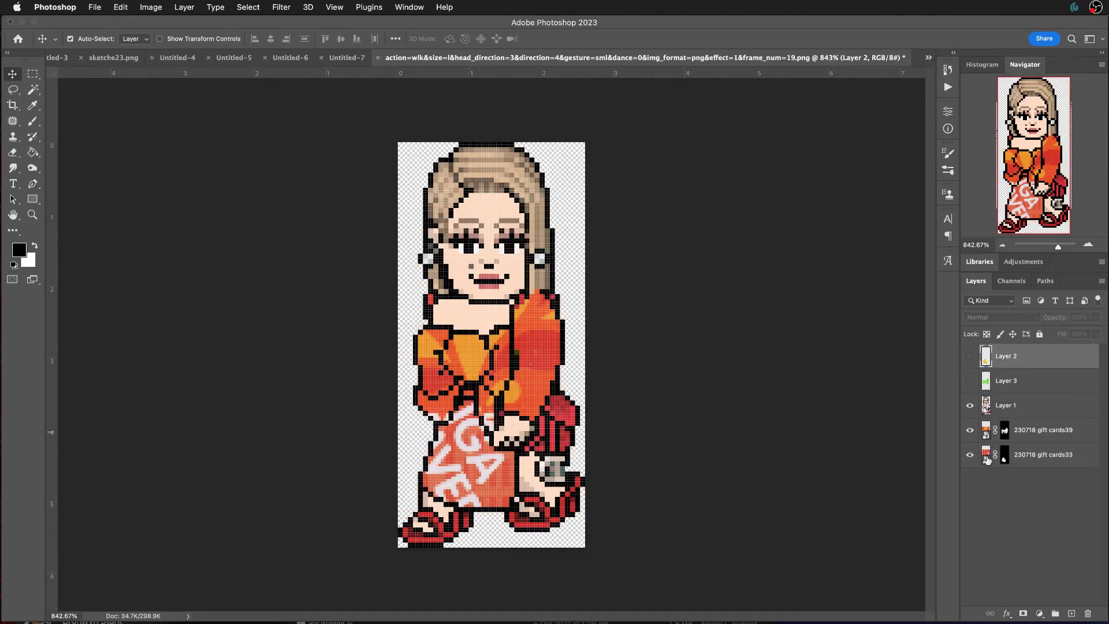
{"action": "left_click", "coordinate": [984, 456]}
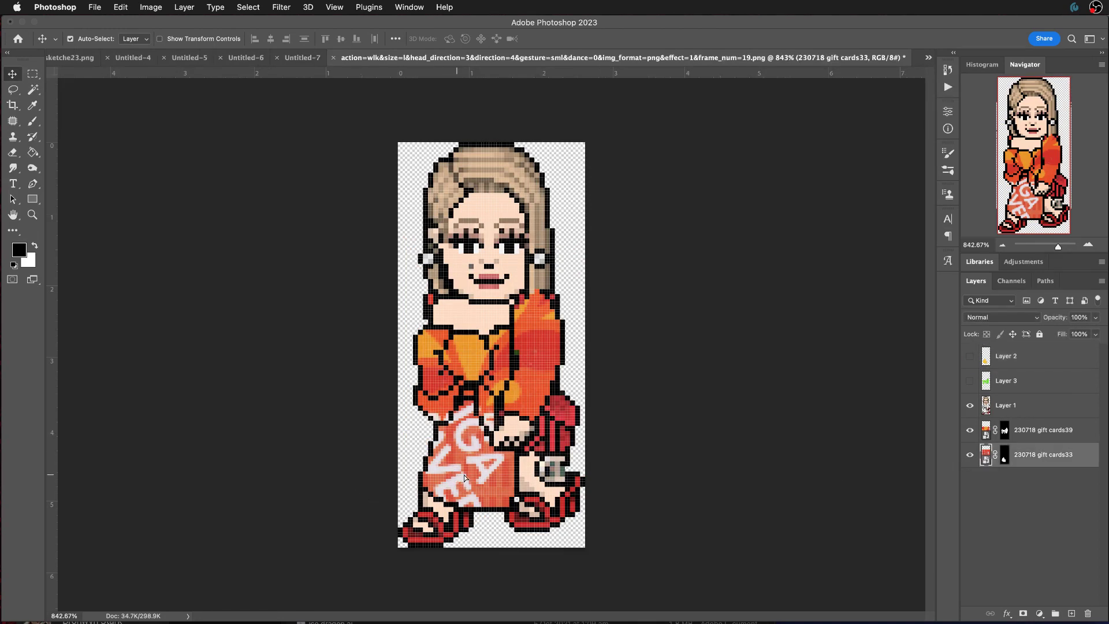
{"action": "mouse_move", "coordinate": [464, 477]}
{"action": "left_mouse_down"}
{"action": "mouse_move", "coordinate": [463, 467]}
{"action": "mouse_move", "coordinate": [477, 494]}
{"action": "left_mouse_up"}
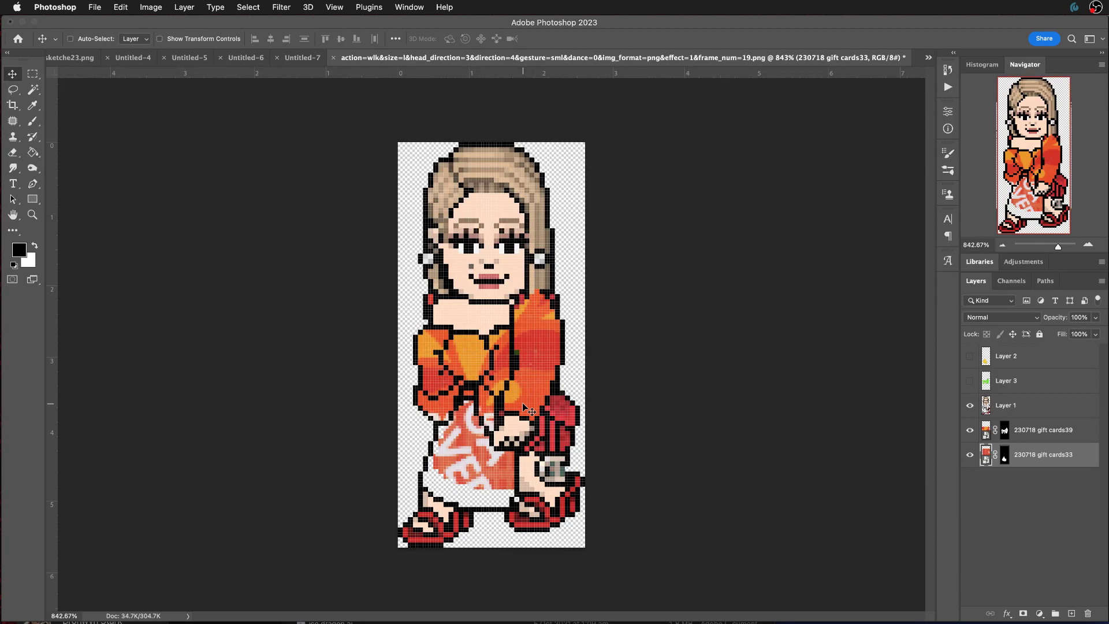
{"action": "key", "text": "super+z"}
{"action": "left_click", "coordinate": [633, 425]}
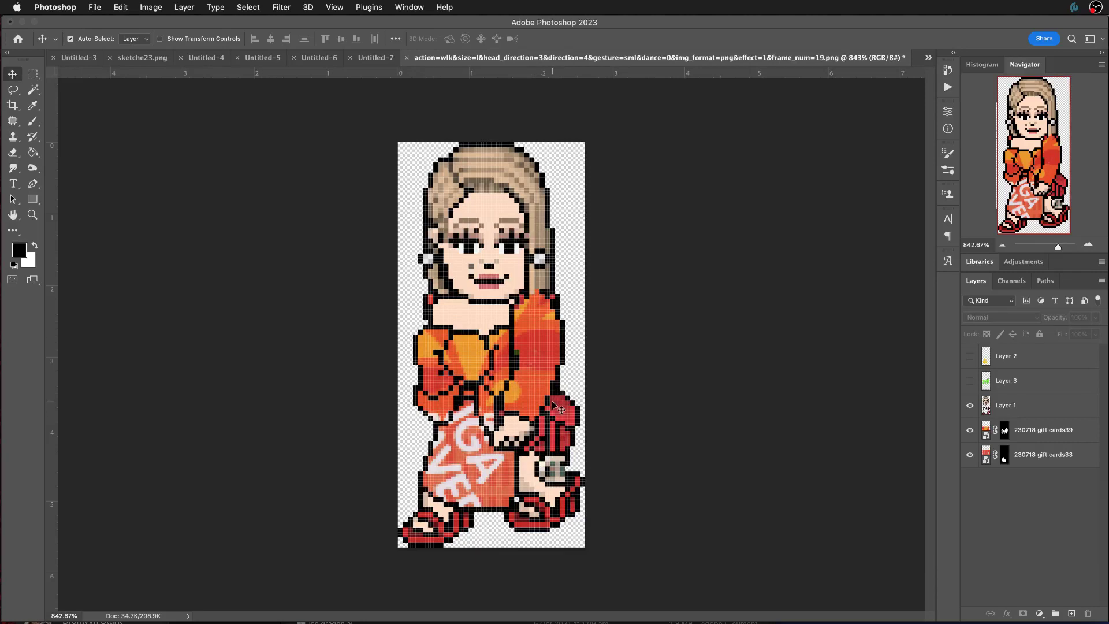
Step: Show the green top on Layer 3 over the card artwork and make that layer active
{"action": "left_click", "coordinate": [969, 381]}
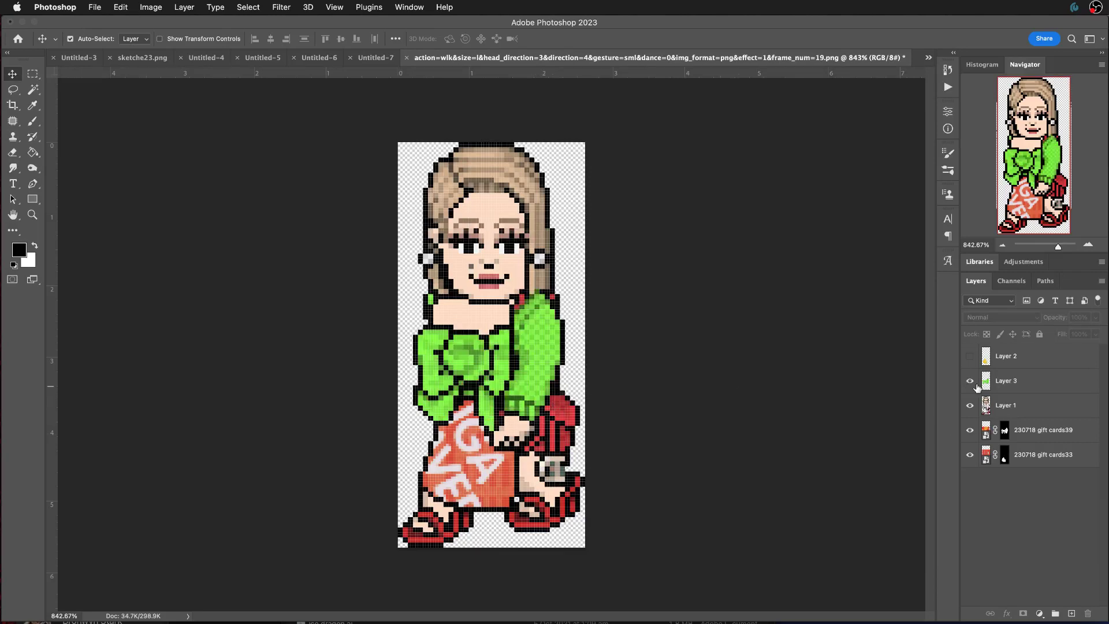
{"action": "left_click", "coordinate": [1002, 382]}
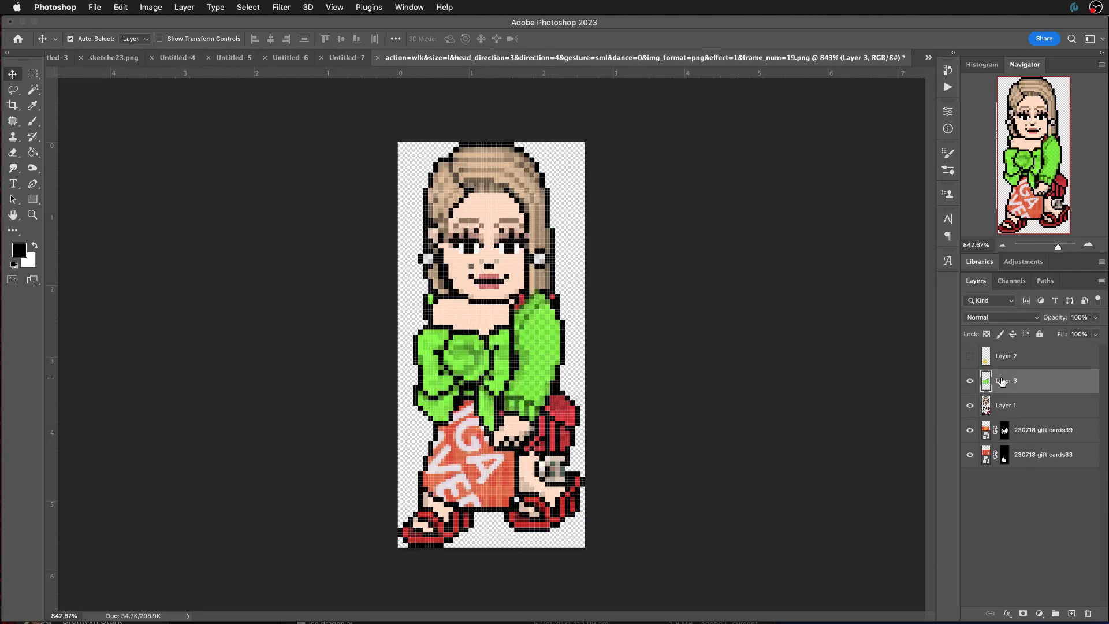
{"action": "left_click", "coordinate": [971, 383]}
{"action": "left_click", "coordinate": [970, 384]}
Step: Desaturate the green top on Layer 3 with a Hue/Saturation adjustment, setting Saturation to -100
{"action": "left_click", "coordinate": [122, 7]}
{"action": "mouse_move", "coordinate": [155, 11]}
{"action": "mouse_move", "coordinate": [179, 39]}
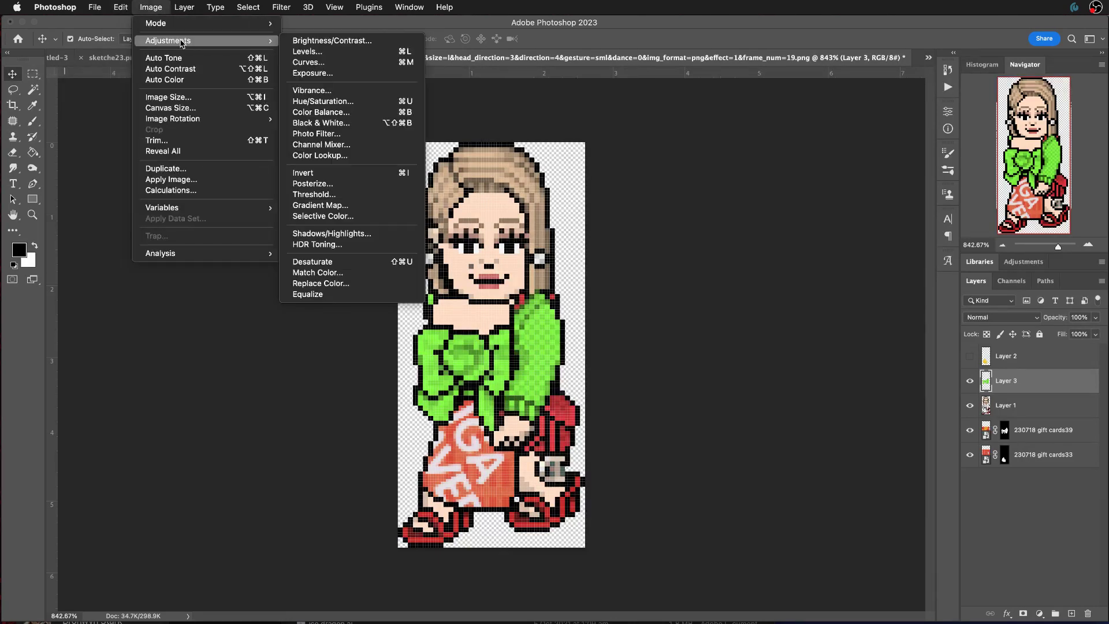
{"action": "left_click", "coordinate": [351, 102]}
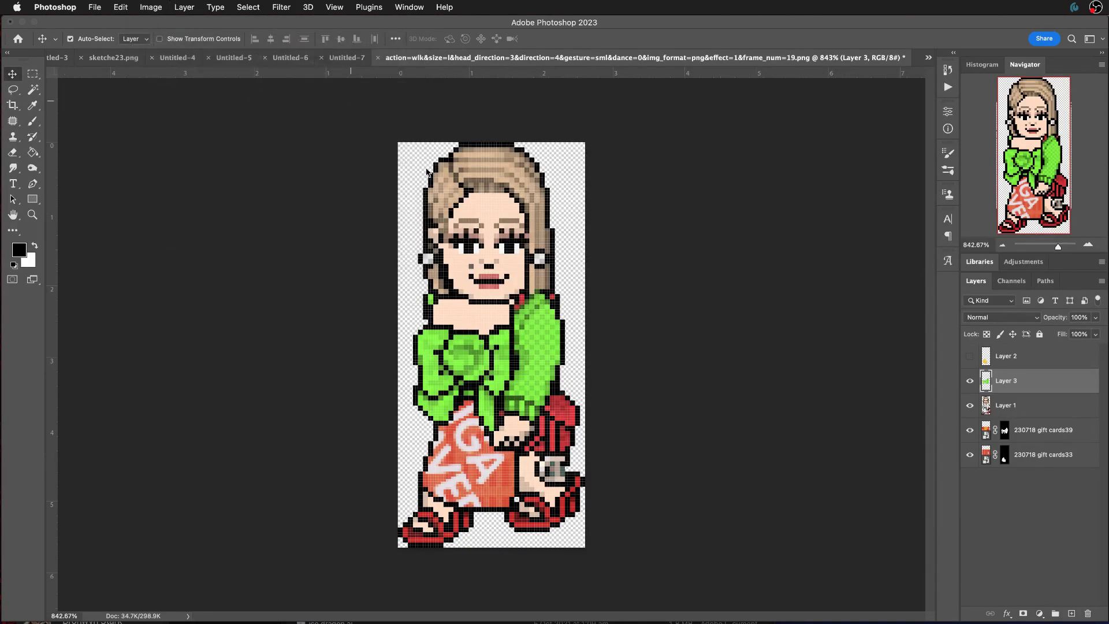
{"action": "left_click_drag", "start_coordinate": [351, 442], "coordinate": [358, 197]}
{"action": "left_click_drag", "start_coordinate": [337, 312], "coordinate": [193, 304]}
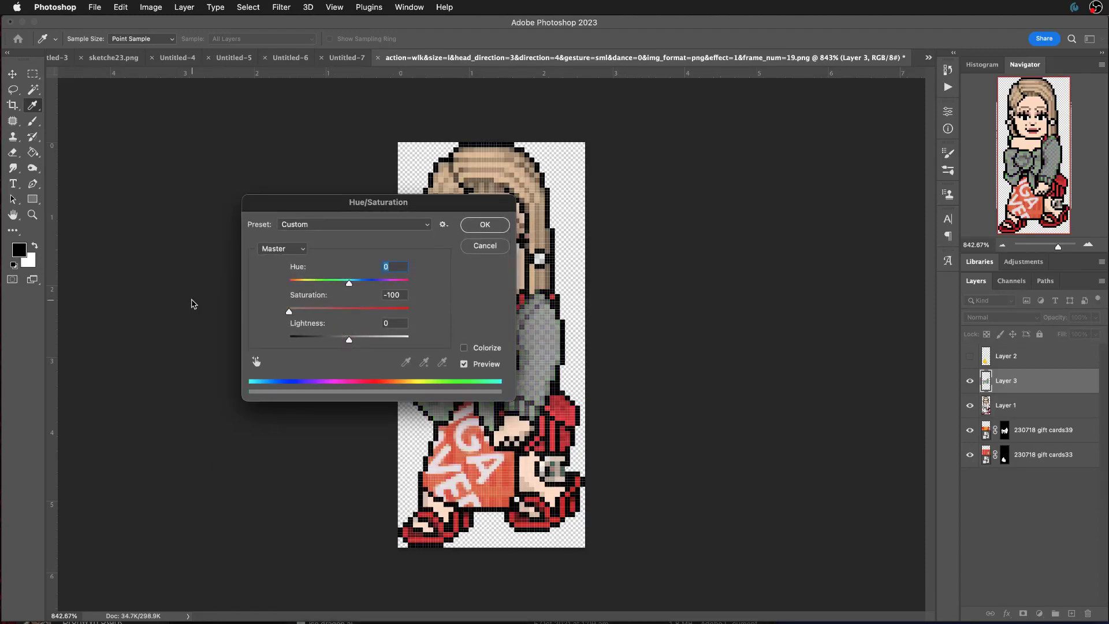
{"action": "left_click", "coordinate": [495, 223]}
{"action": "key", "text": "v"}
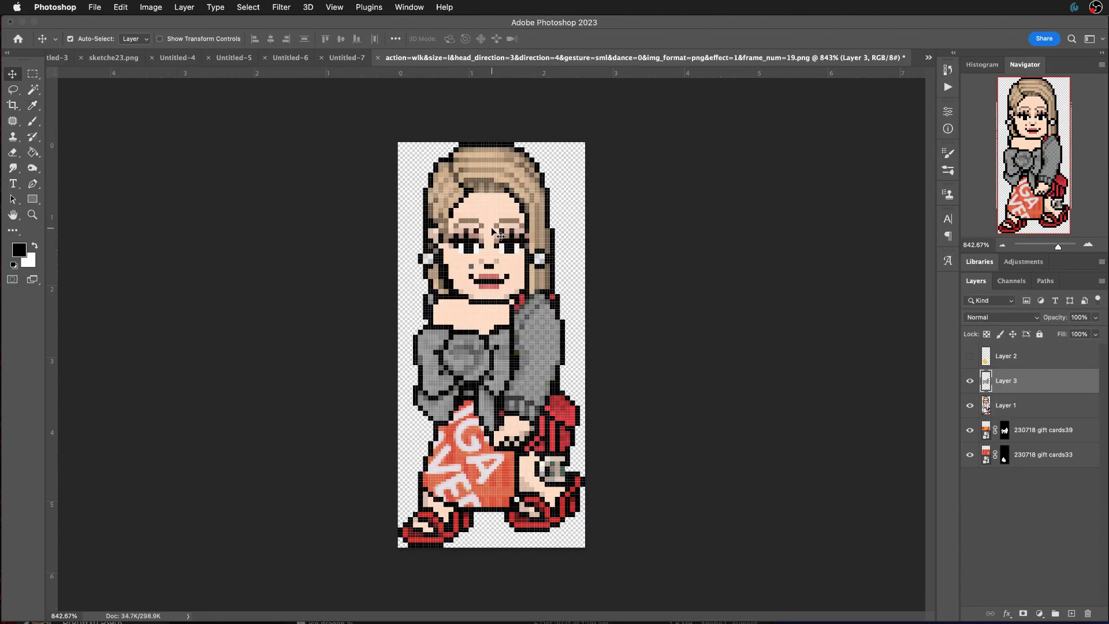
Step: Set Layer 3's blend mode to Overlay so its shading covers the card artwork, and duplicate the layer directly above it
{"action": "left_click", "coordinate": [1006, 325]}
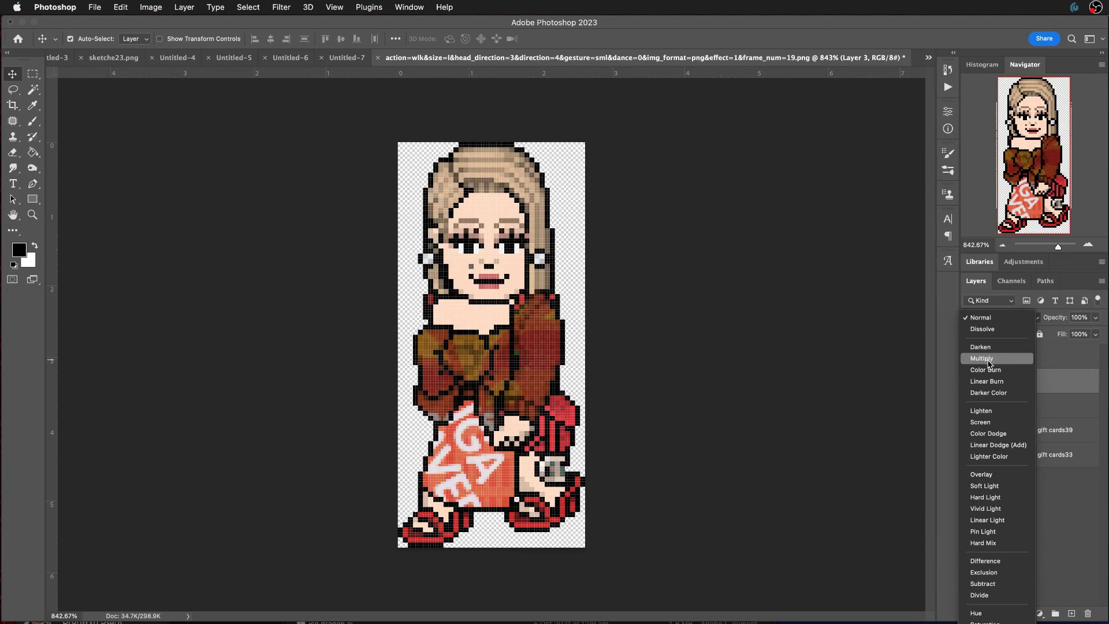
{"action": "left_click", "coordinate": [1002, 477]}
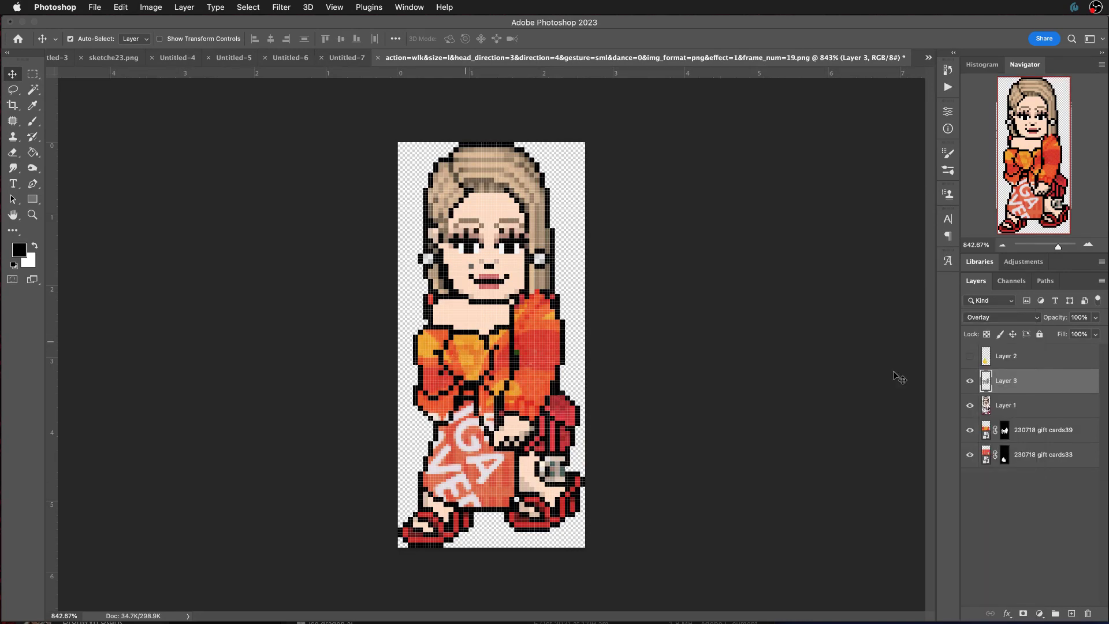
{"action": "left_click_drag", "start_coordinate": [1002, 385], "coordinate": [1001, 373]}
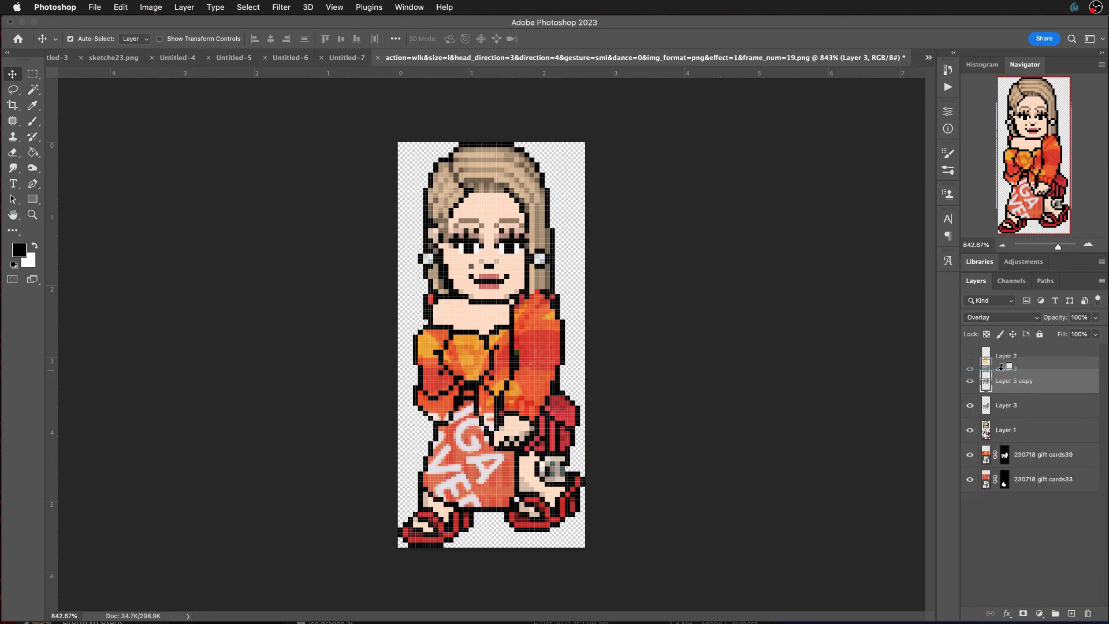
Step: Select the stray green pixel beside the sleeve on Layer 1 and set its Saturation to -100 with Hue/Saturation
{"action": "scroll", "coordinate": [514, 355], "scroll_direction": "up", "scroll_amount": 6}
{"action": "left_click", "coordinate": [516, 359]}
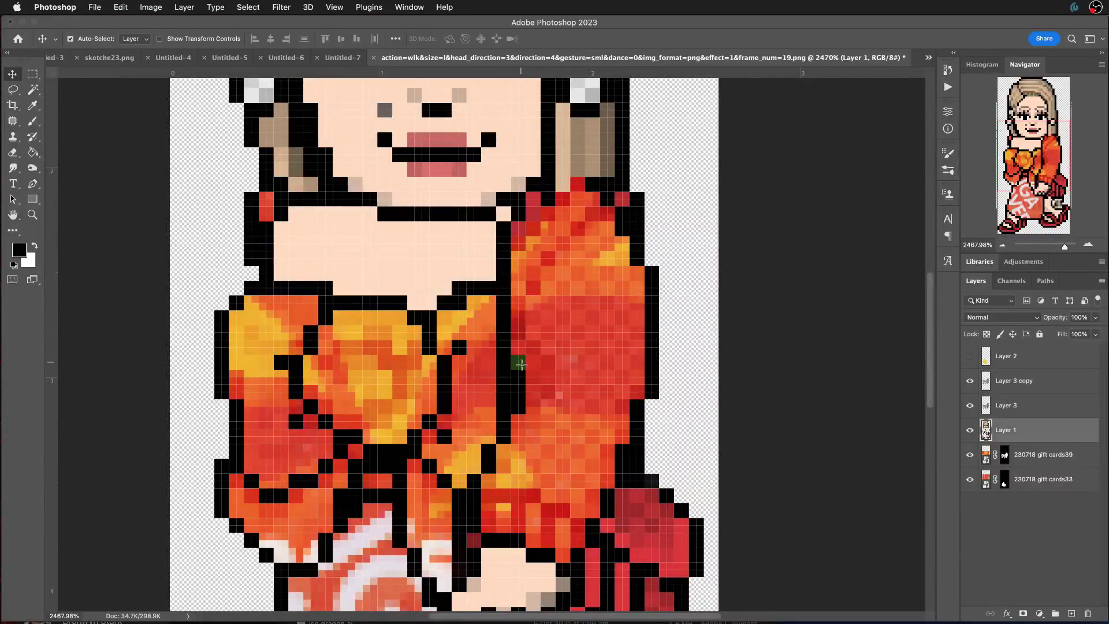
{"action": "left_click_drag", "start_coordinate": [519, 360], "coordinate": [513, 367]}
{"action": "key", "text": "m"}
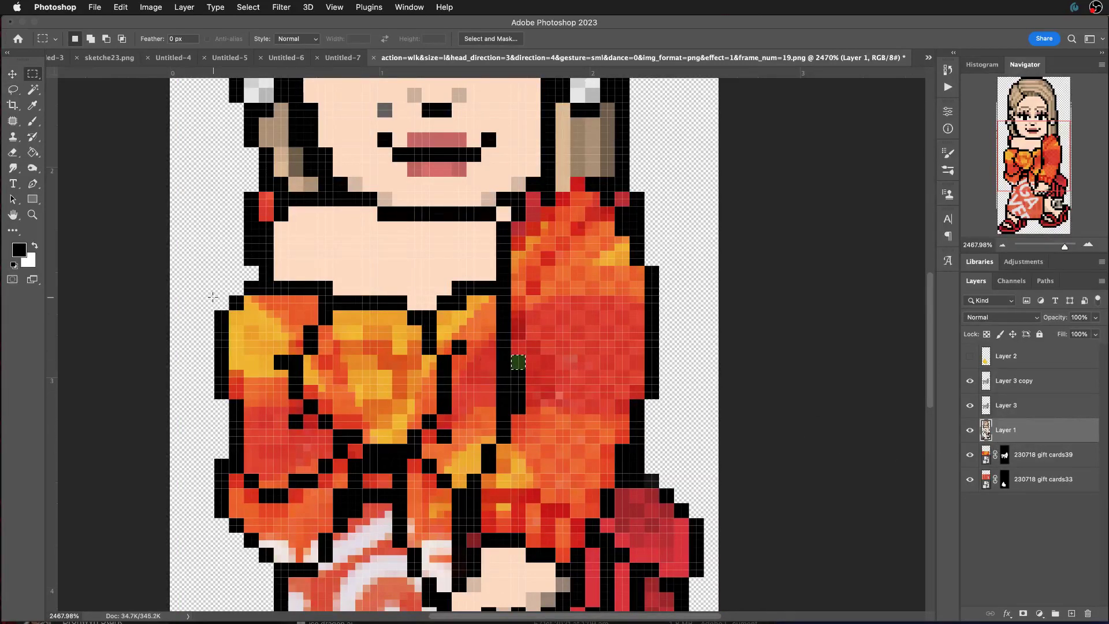
{"action": "key", "text": "super+u"}
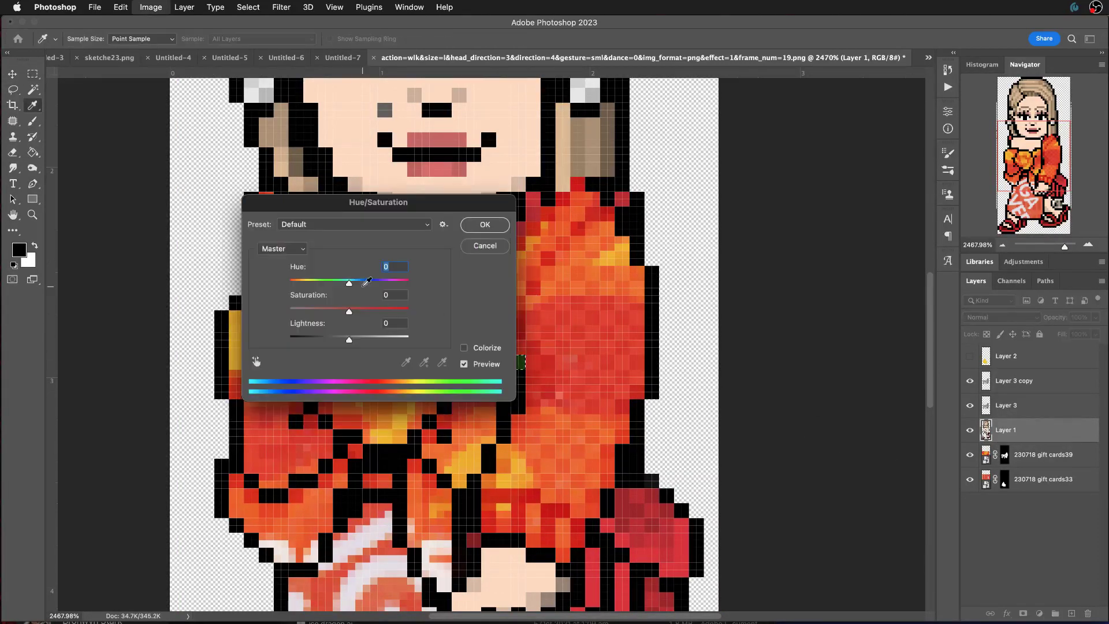
{"action": "left_click", "coordinate": [336, 309]}
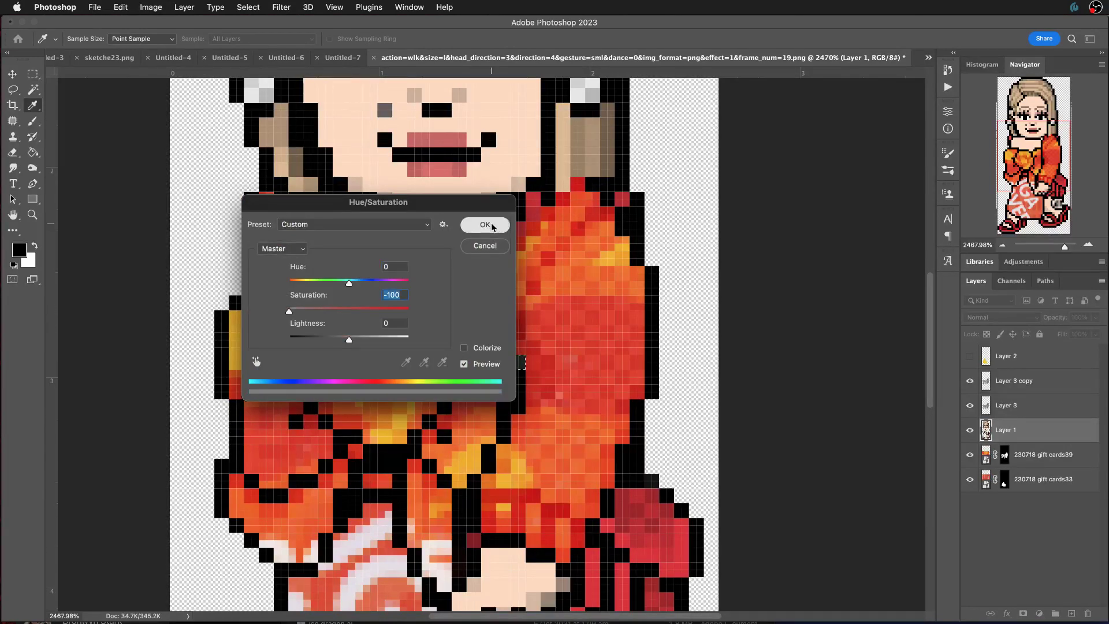
{"action": "left_click", "coordinate": [484, 224]}
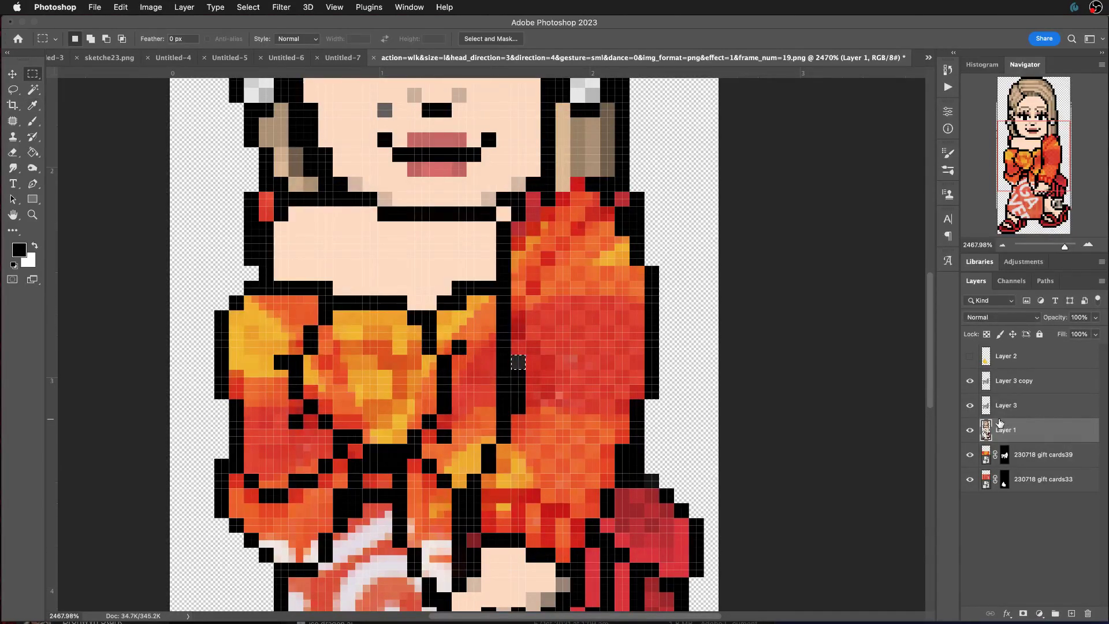
Step: Try to cut the selected pixel area from Layer 3 onto its own layer
{"action": "left_click", "coordinate": [986, 406]}
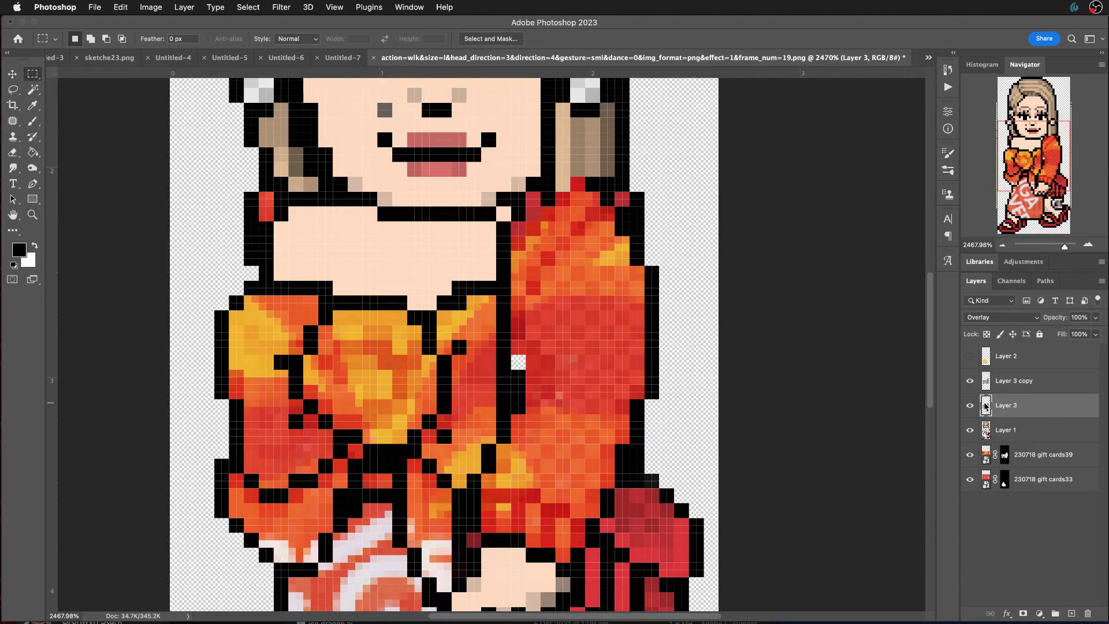
{"action": "right_click", "coordinate": [517, 363]}
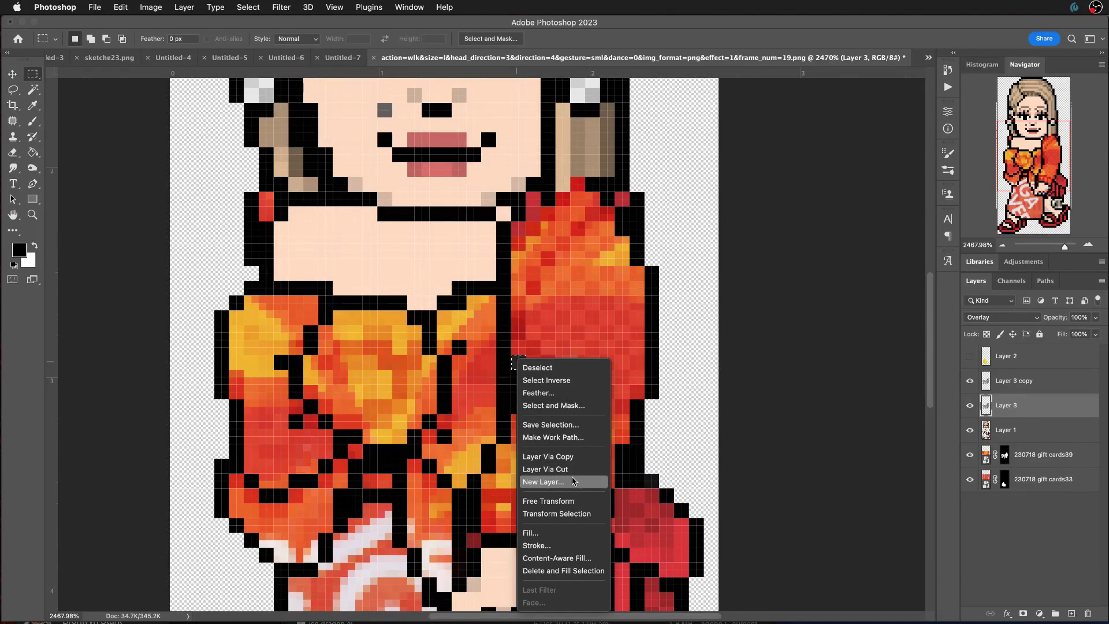
{"action": "left_click", "coordinate": [569, 469]}
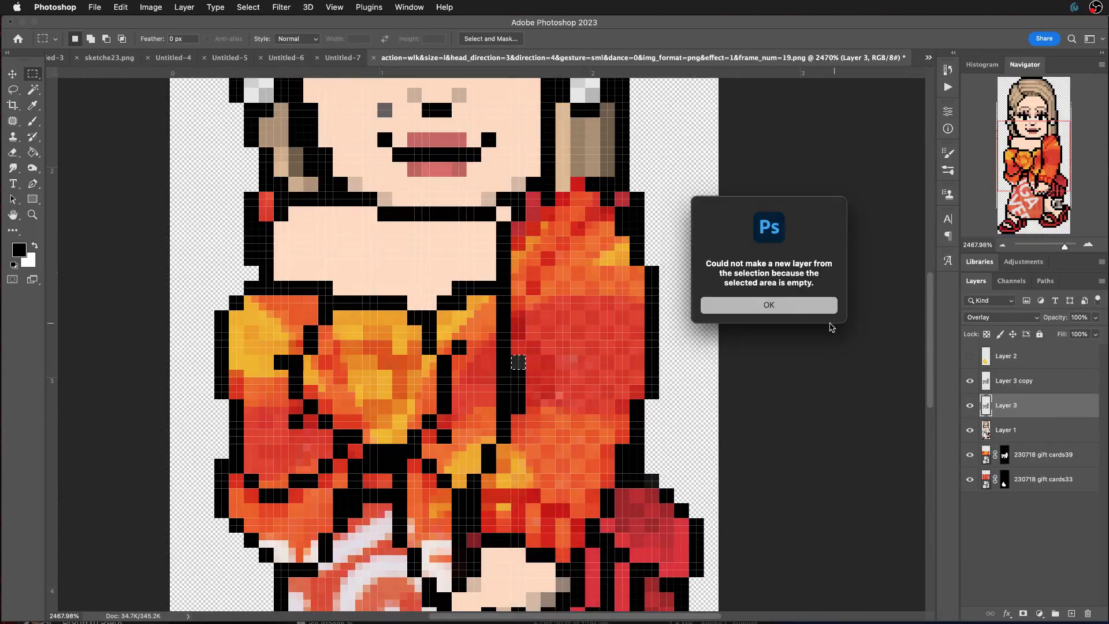
{"action": "left_click", "coordinate": [821, 310]}
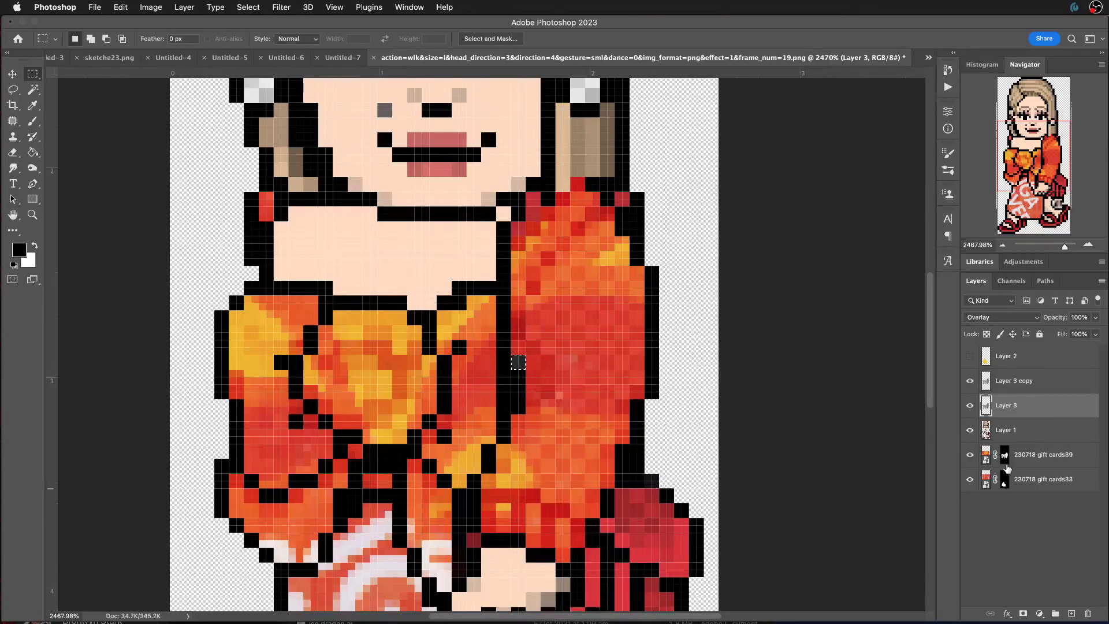
Step: Cut the selected sleeve pixel from Layer 1 onto its own new layer
{"action": "left_click", "coordinate": [989, 435]}
{"action": "right_click", "coordinate": [519, 373]}
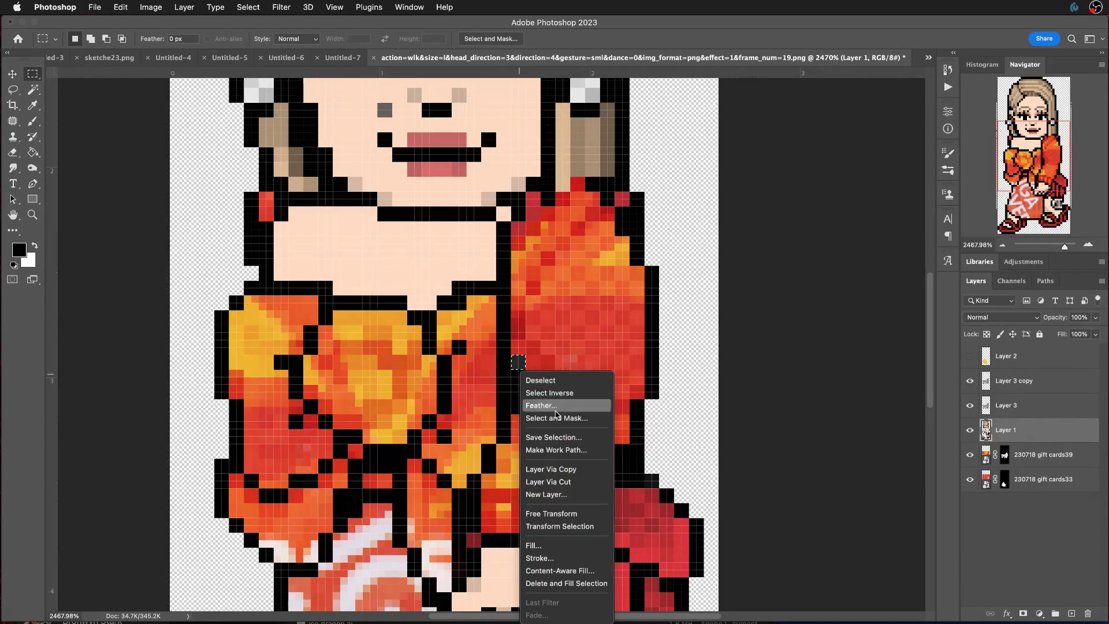
{"action": "left_click", "coordinate": [553, 482]}
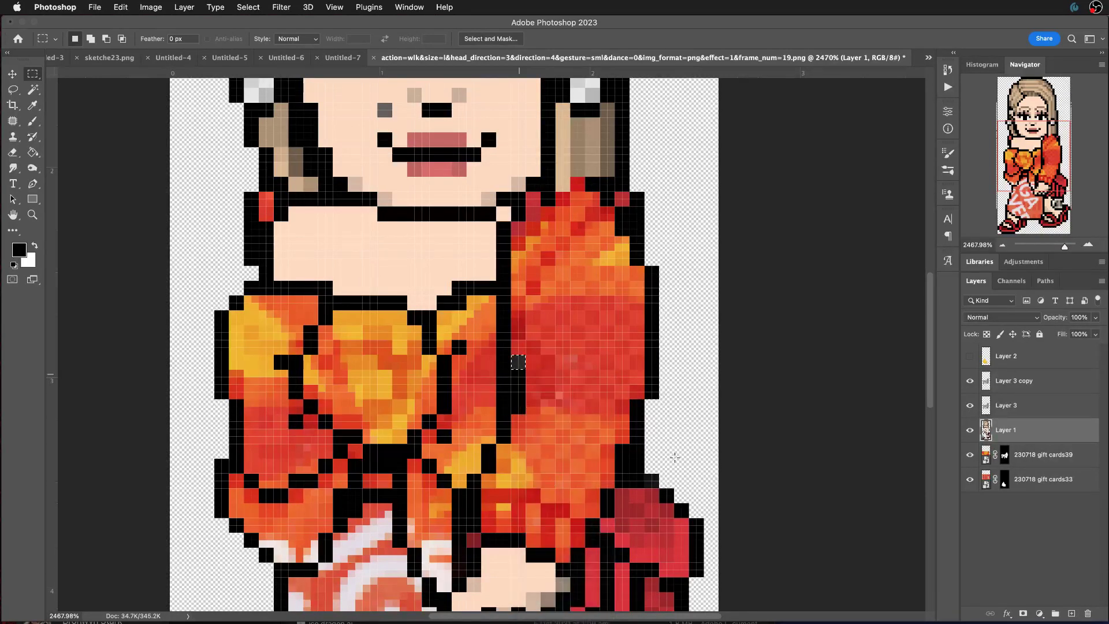
Step: Merge the cut sleeve pixel on Layer 4 with Layer 3 and set the merged layer's blend mode to Overlay
{"action": "left_click", "coordinate": [988, 408], "text": "shift"}
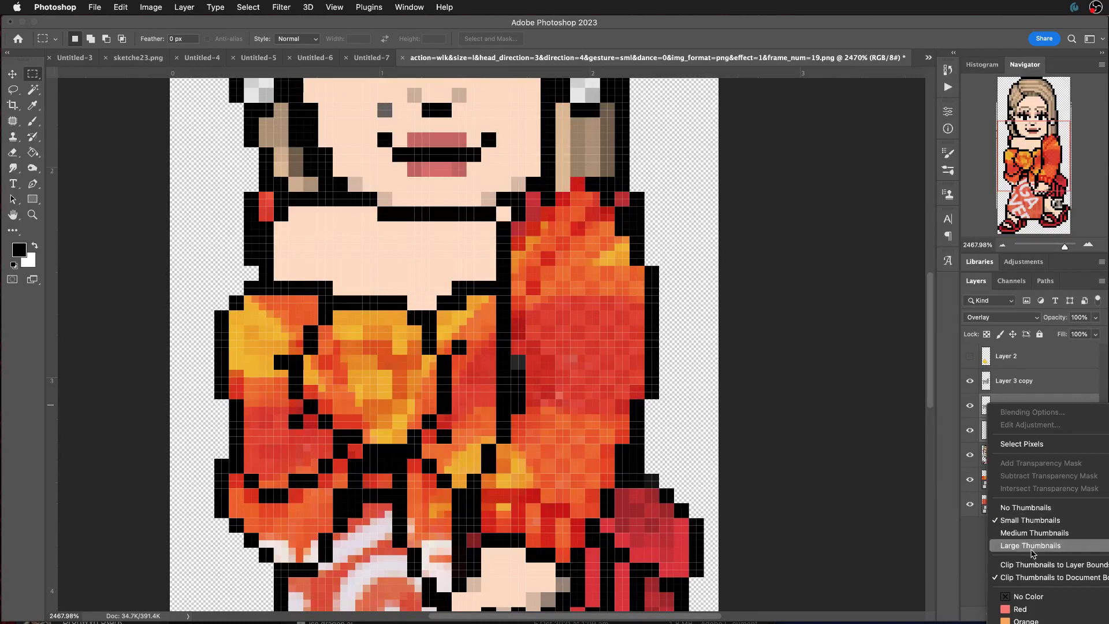
{"action": "left_click", "coordinate": [565, 361]}
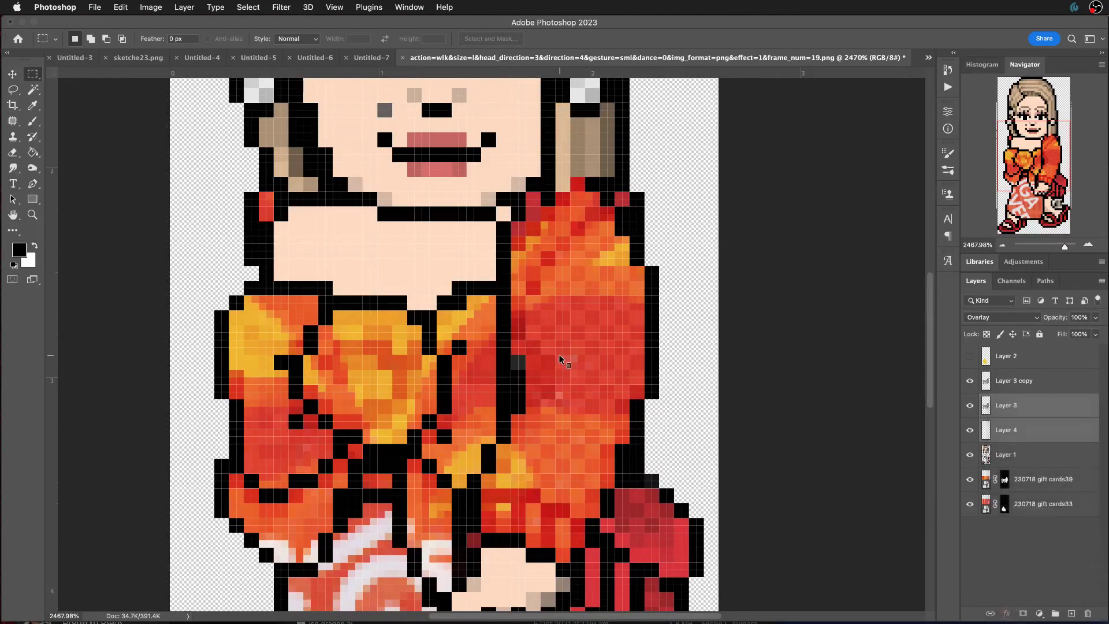
{"action": "right_click", "coordinate": [560, 356]}
{"action": "left_click", "coordinate": [9, 75]}
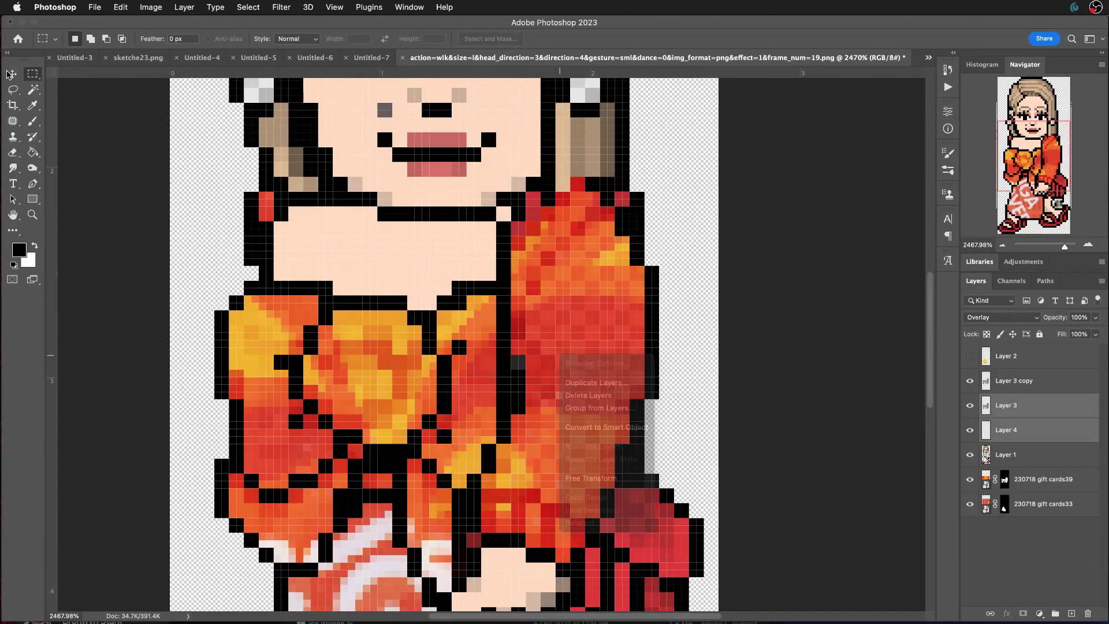
{"action": "right_click", "coordinate": [1059, 434]}
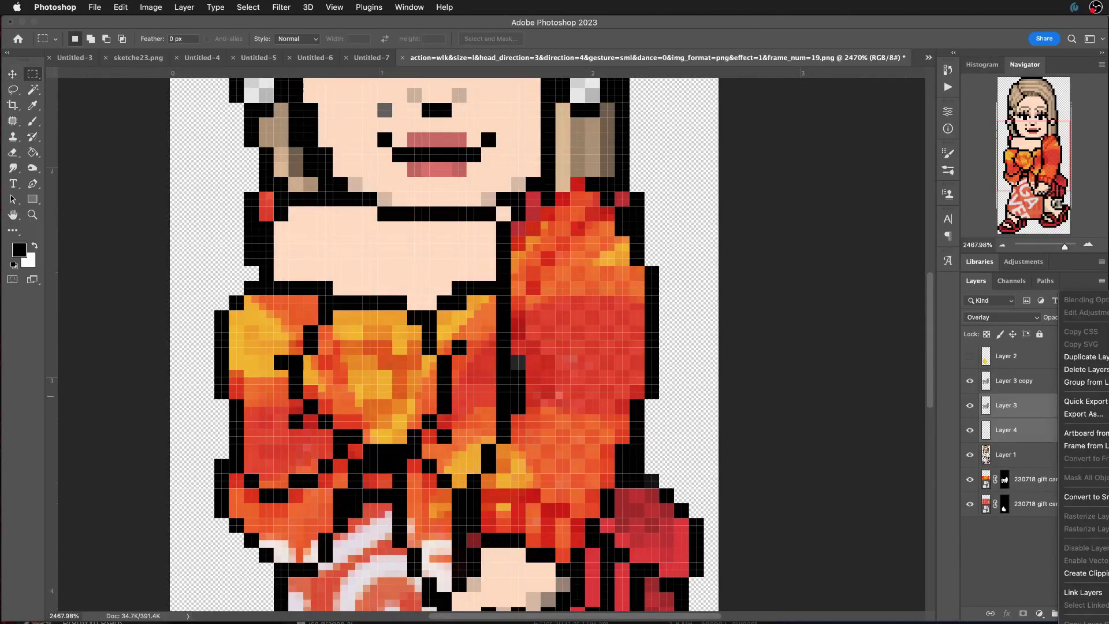
{"action": "left_click", "coordinate": [1085, 616]}
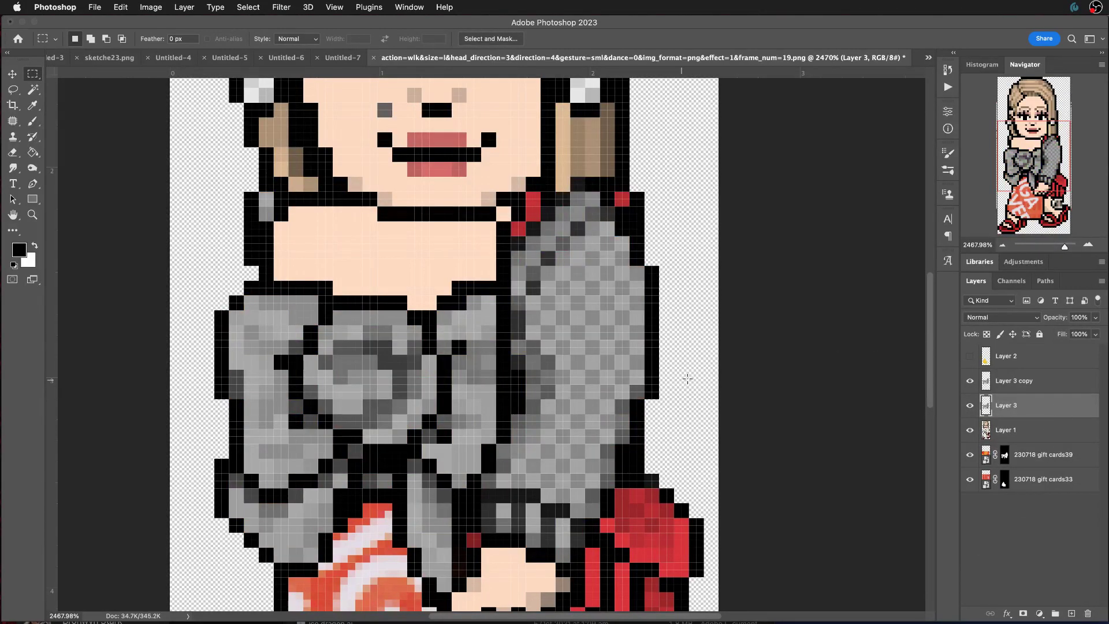
{"action": "left_click", "coordinate": [1006, 317]}
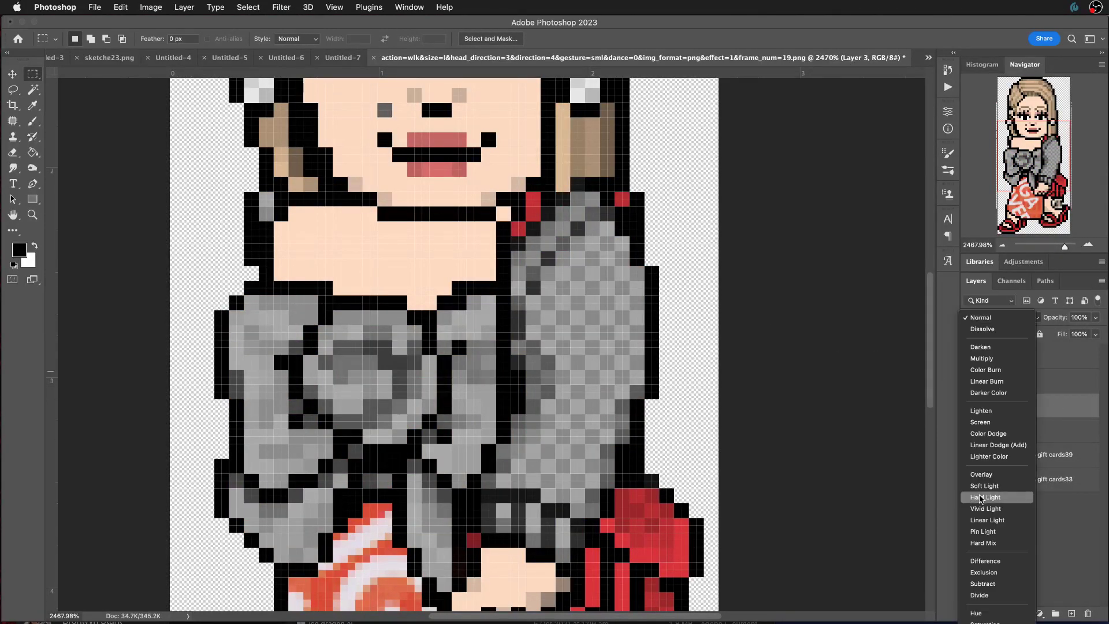
{"action": "left_click", "coordinate": [981, 475]}
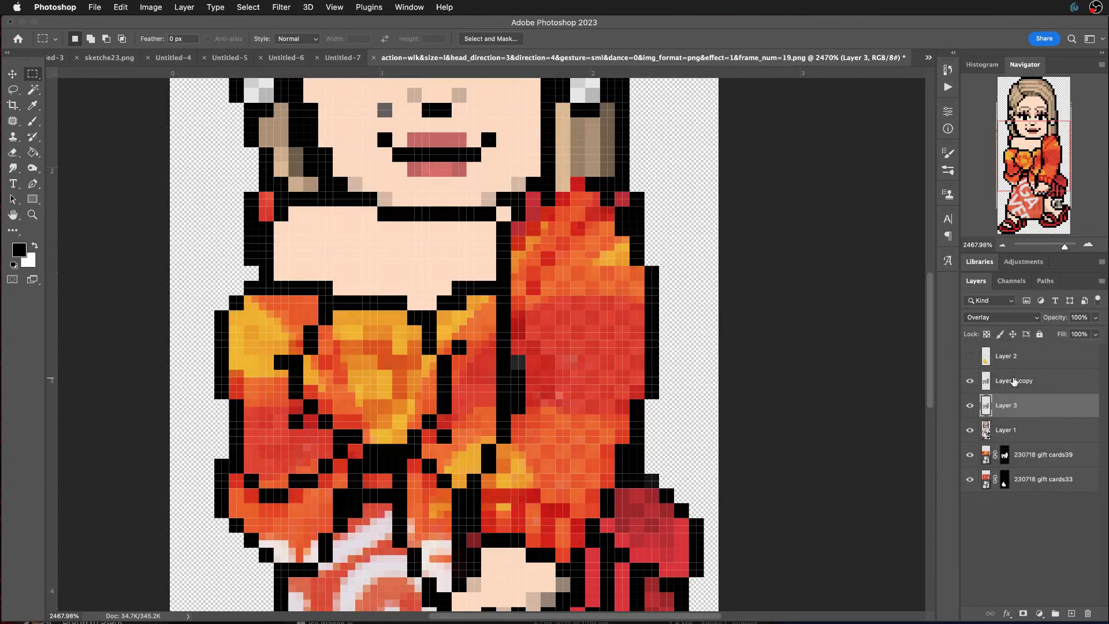
{"action": "left_click", "coordinate": [1009, 392]}
{"action": "left_click_drag", "start_coordinate": [1010, 392], "coordinate": [987, 374]}
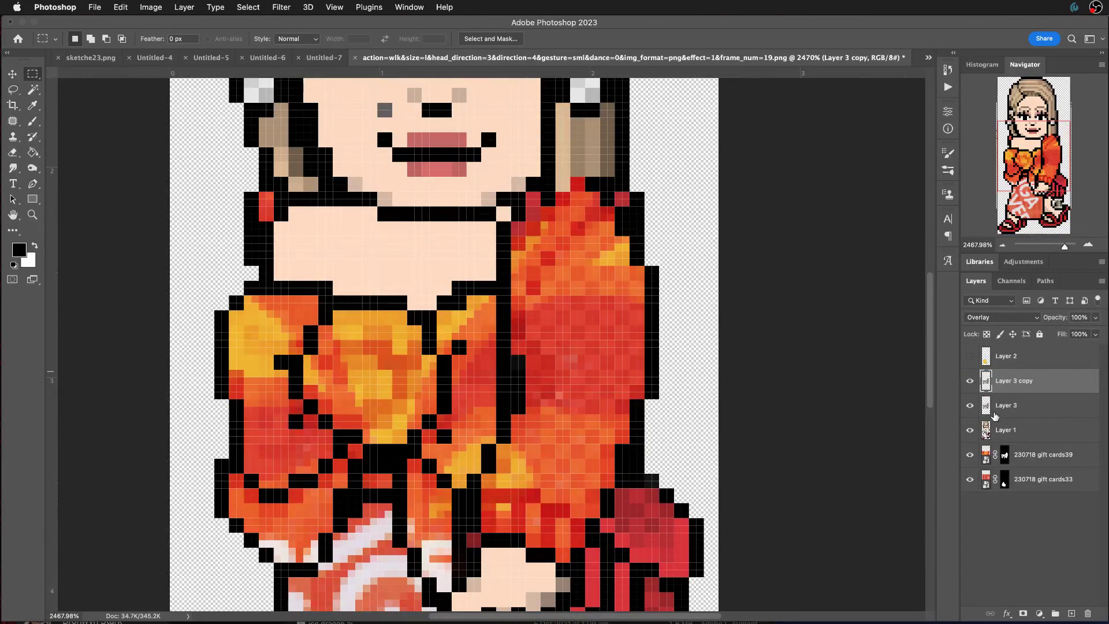
{"action": "right_click", "coordinate": [996, 381]}
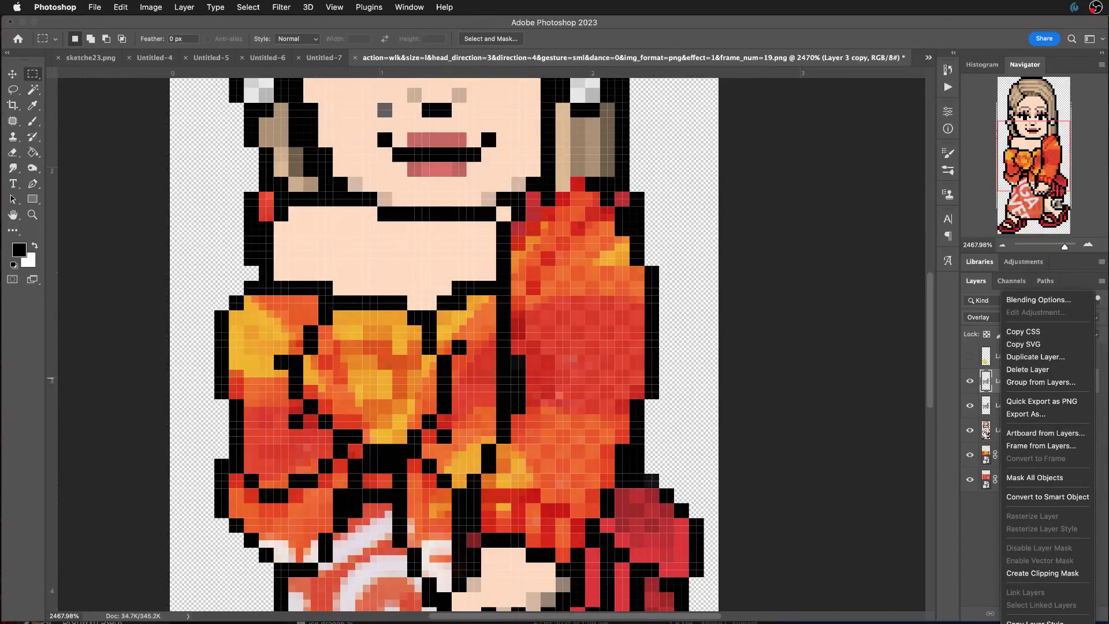
{"action": "left_click", "coordinate": [873, 471]}
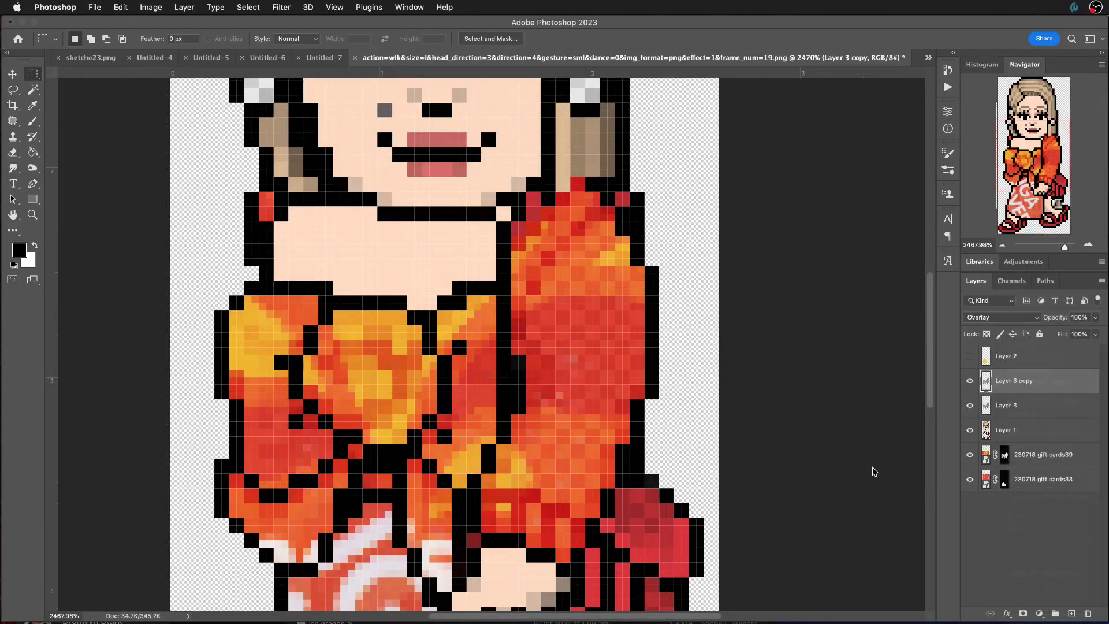
Step: Show the yellow skirt on Layer 2 and set its Saturation to -100 with Hue/Saturation
{"action": "scroll", "coordinate": [623, 417], "scroll_direction": "down", "scroll_amount": 5}
{"action": "scroll", "coordinate": [602, 421], "scroll_direction": "up", "scroll_amount": 2}
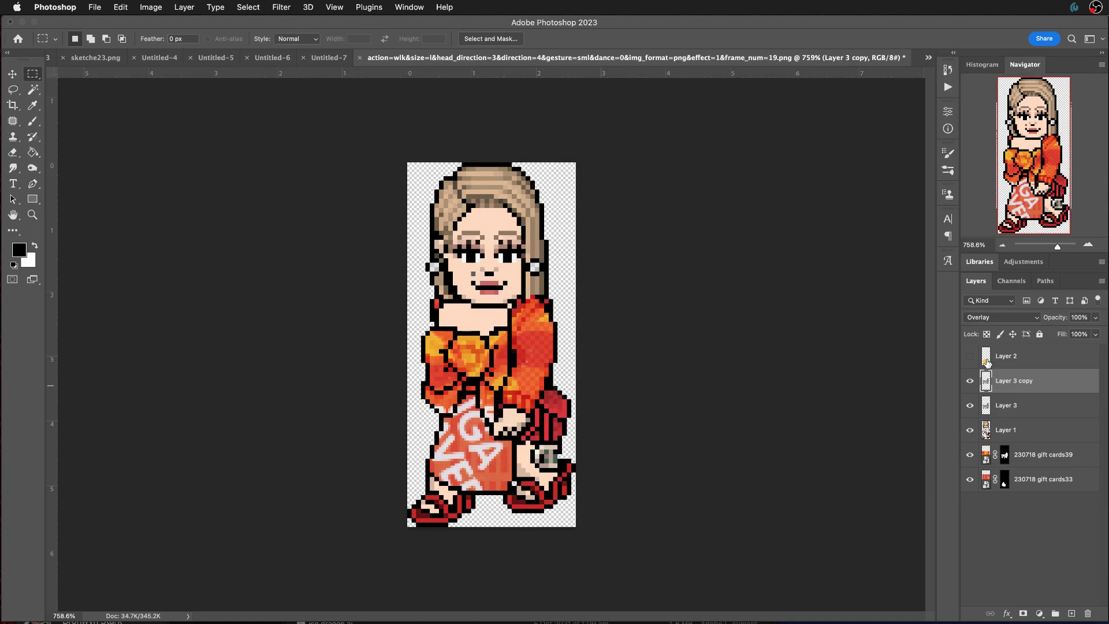
{"action": "left_click", "coordinate": [969, 358]}
{"action": "left_click", "coordinate": [987, 359]}
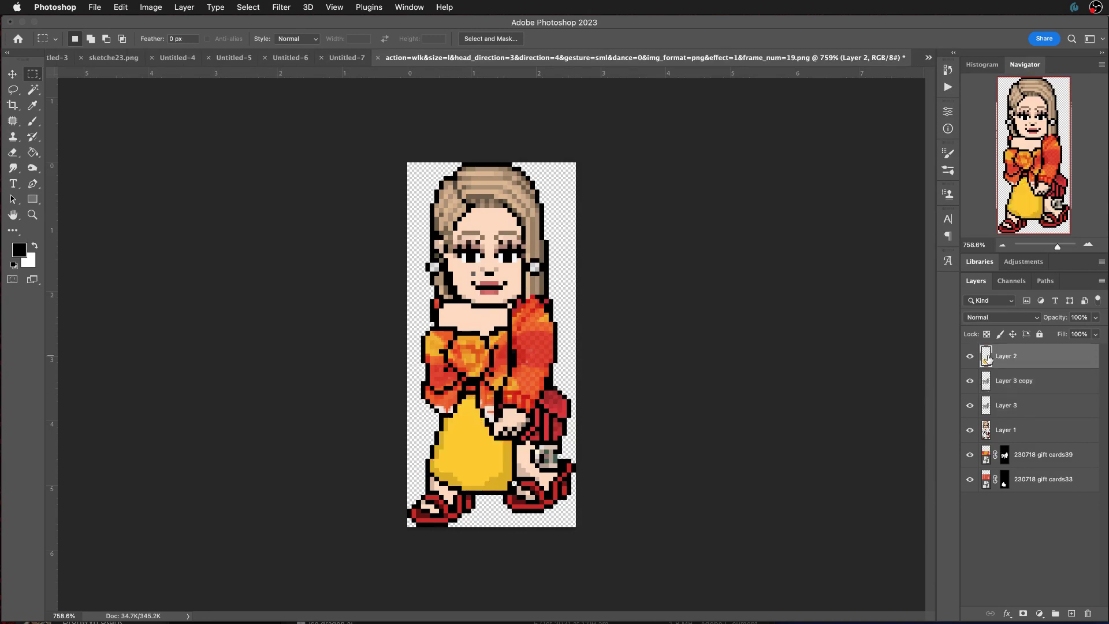
{"action": "key", "text": "super+u"}
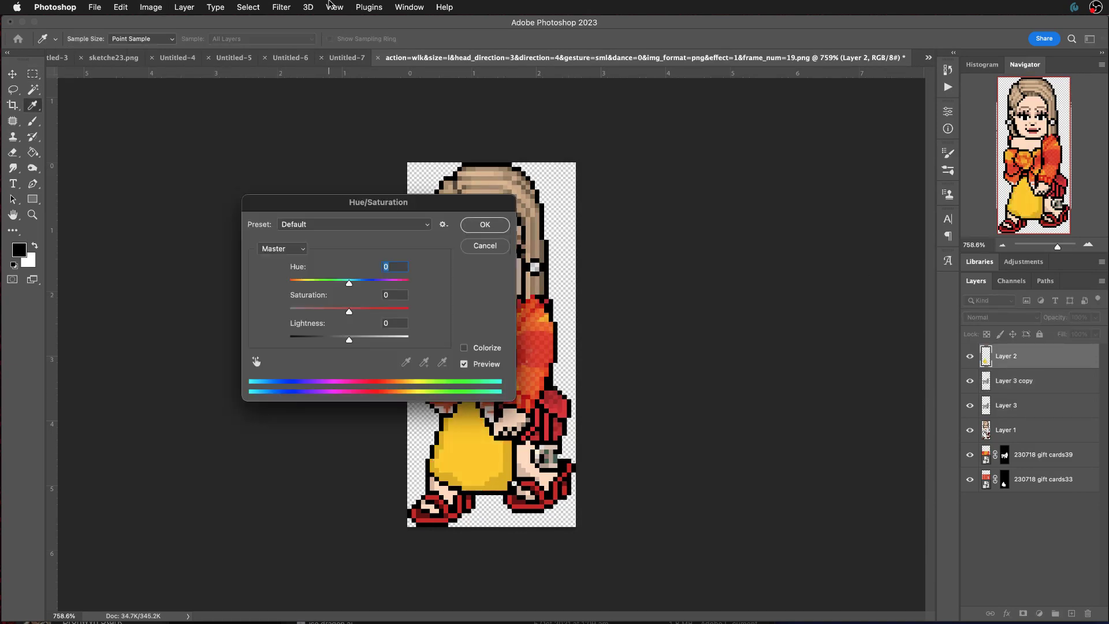
{"action": "left_click_drag", "start_coordinate": [334, 312], "coordinate": [269, 312]}
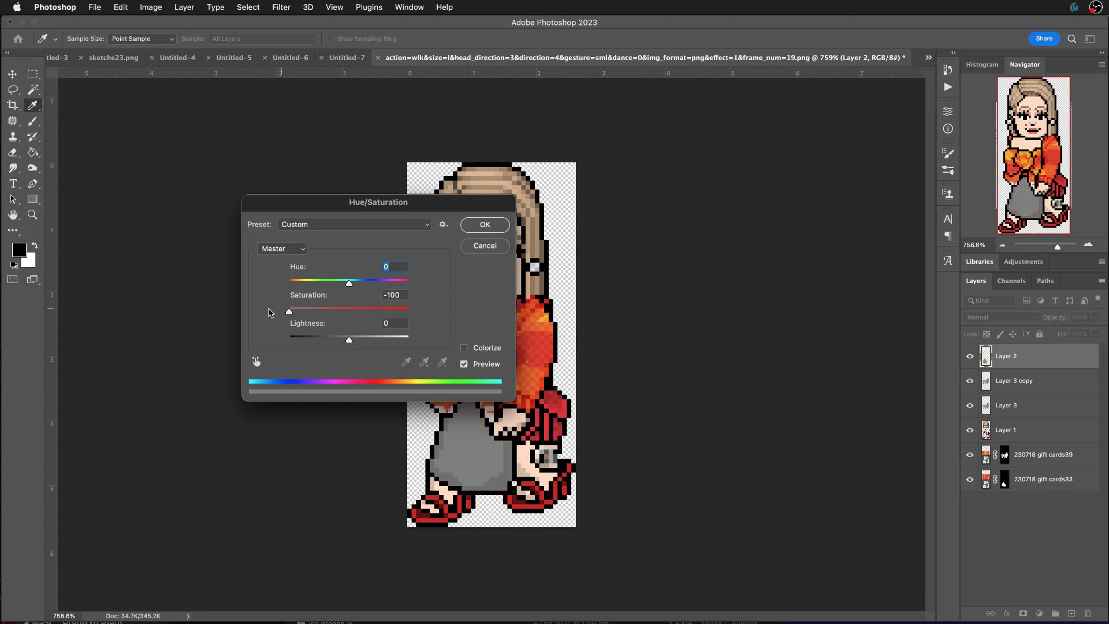
{"action": "left_click", "coordinate": [482, 225]}
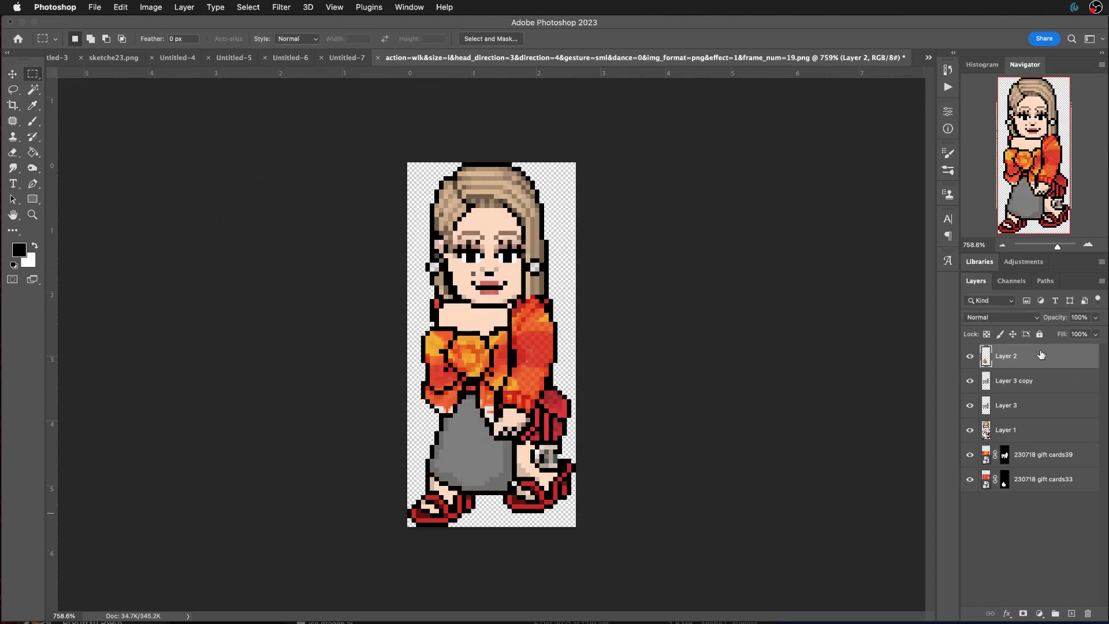
Step: Set Layer 2's blend mode to Overlay so its shading covers the skirt's card artwork, and duplicate the layer
{"action": "left_click", "coordinate": [1028, 317]}
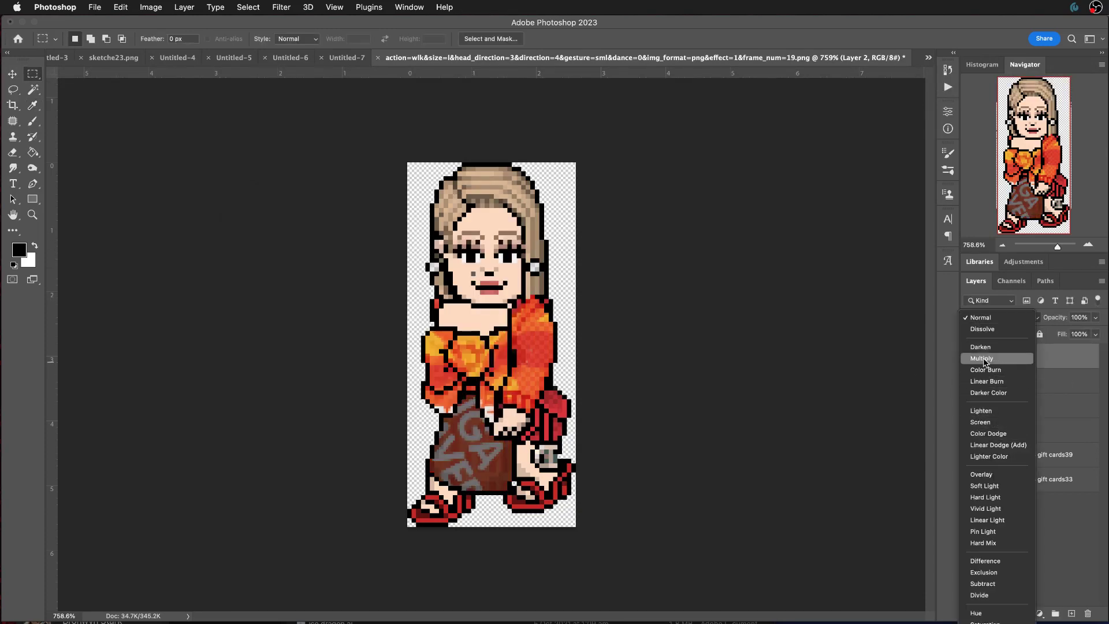
{"action": "left_click", "coordinate": [984, 478]}
{"action": "left_click_drag", "start_coordinate": [985, 359], "coordinate": [988, 355]}
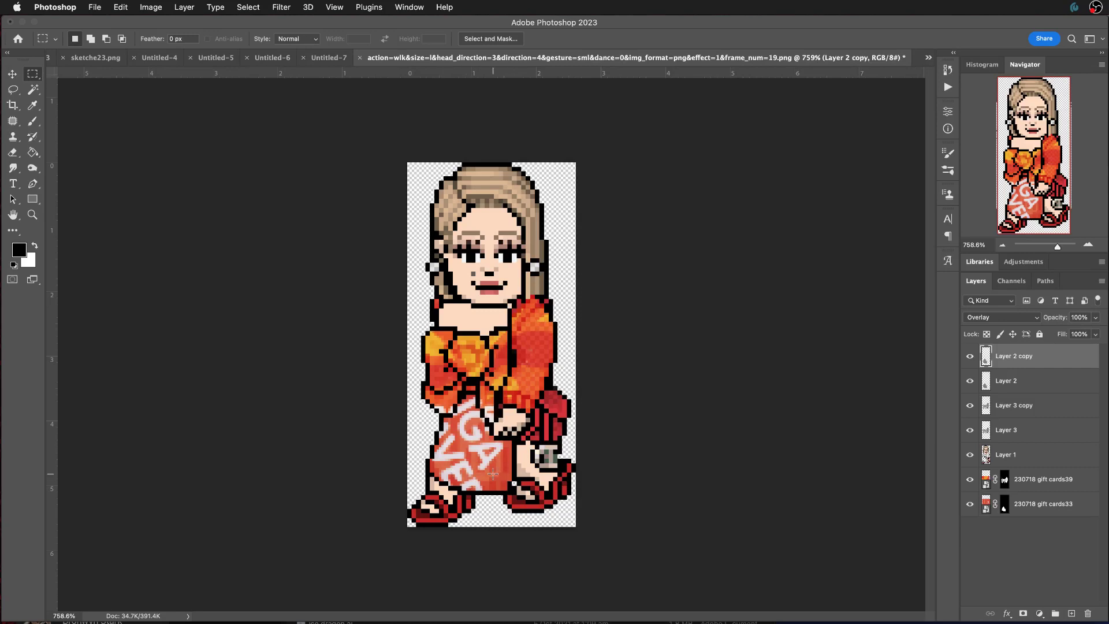
Step: Turn Layer 2 copy off and on again to compare the skirt's shading, and view the whole avatar
{"action": "left_click", "coordinate": [970, 356]}
{"action": "left_click", "coordinate": [971, 357]}
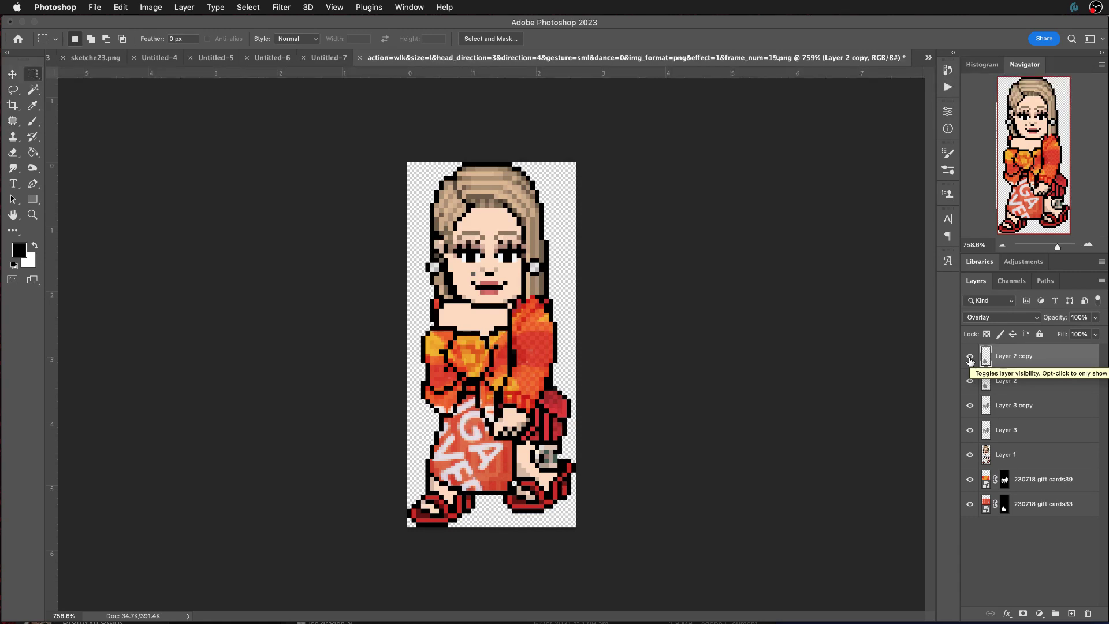
{"action": "scroll", "coordinate": [608, 381], "scroll_direction": "down", "scroll_amount": 3}
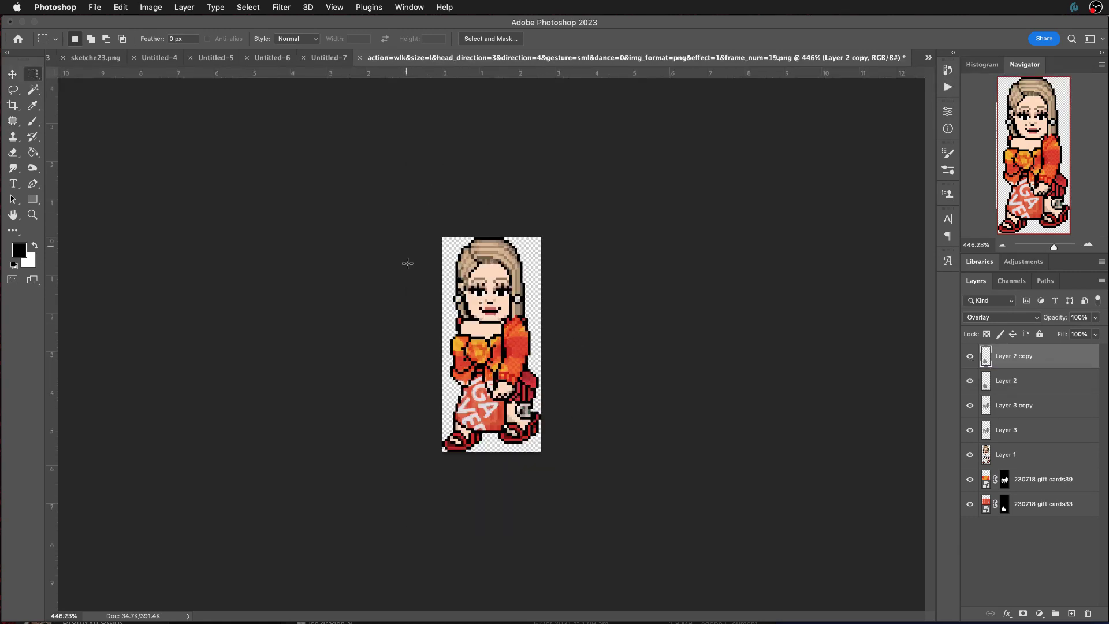